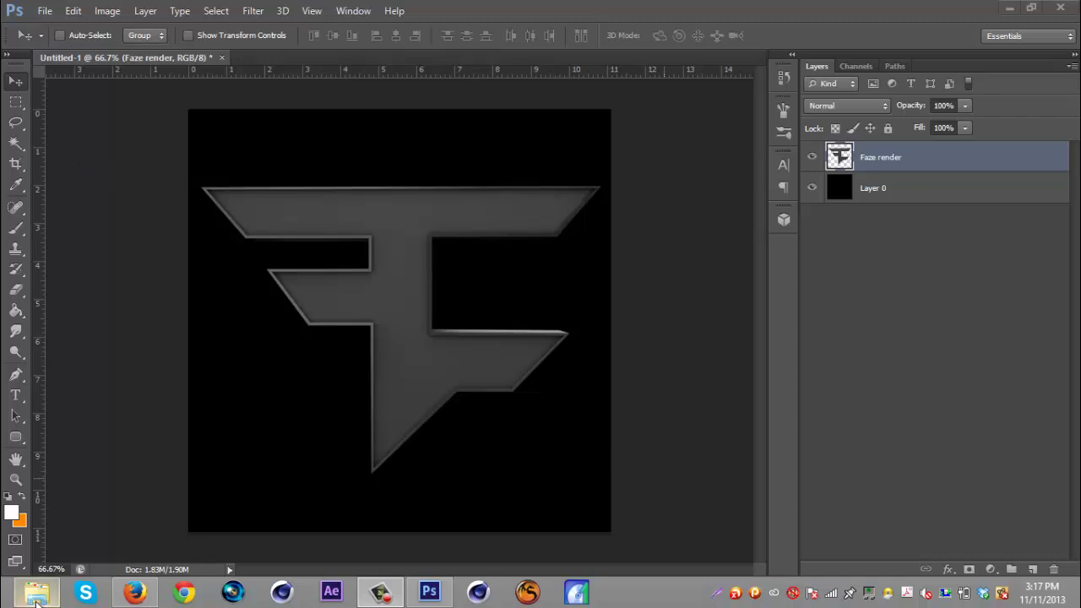
- Place the call_of_duty_ghosts_logo image from the Desktop folder directly above Layer 0, beneath the Faze render layer
mouse_move(36, 599)
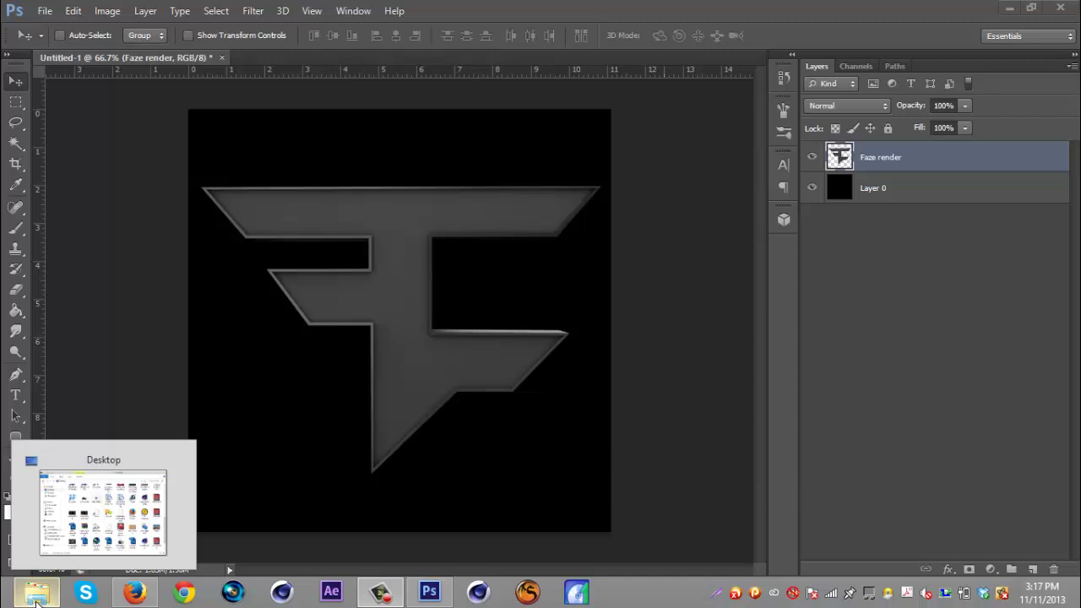
left_click(36, 597)
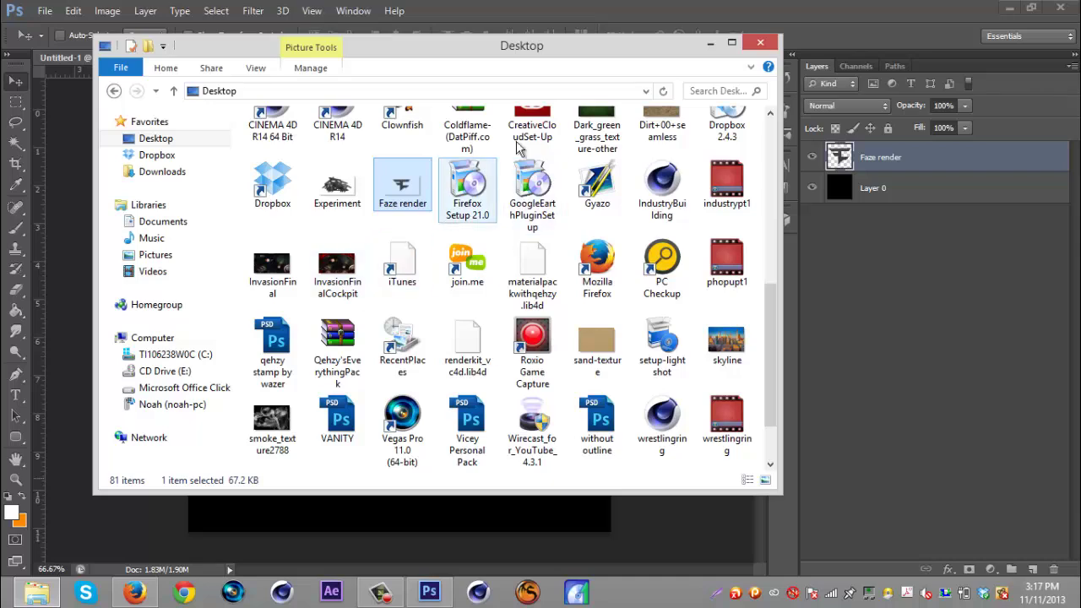
left_click_drag(770, 312, 767, 246)
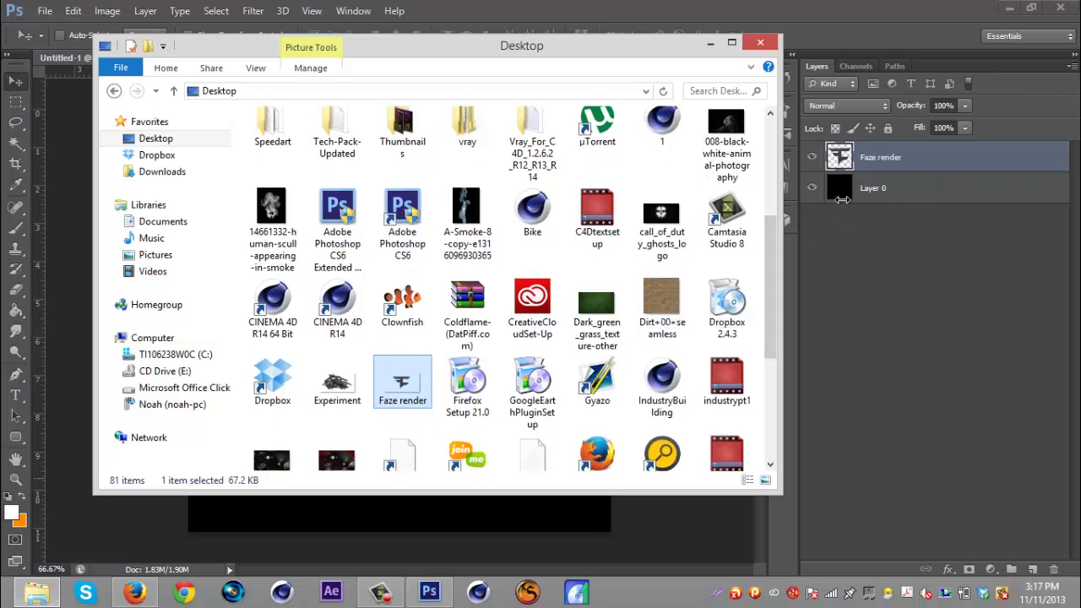
left_click_drag(667, 221, 887, 184)
left_click(895, 199)
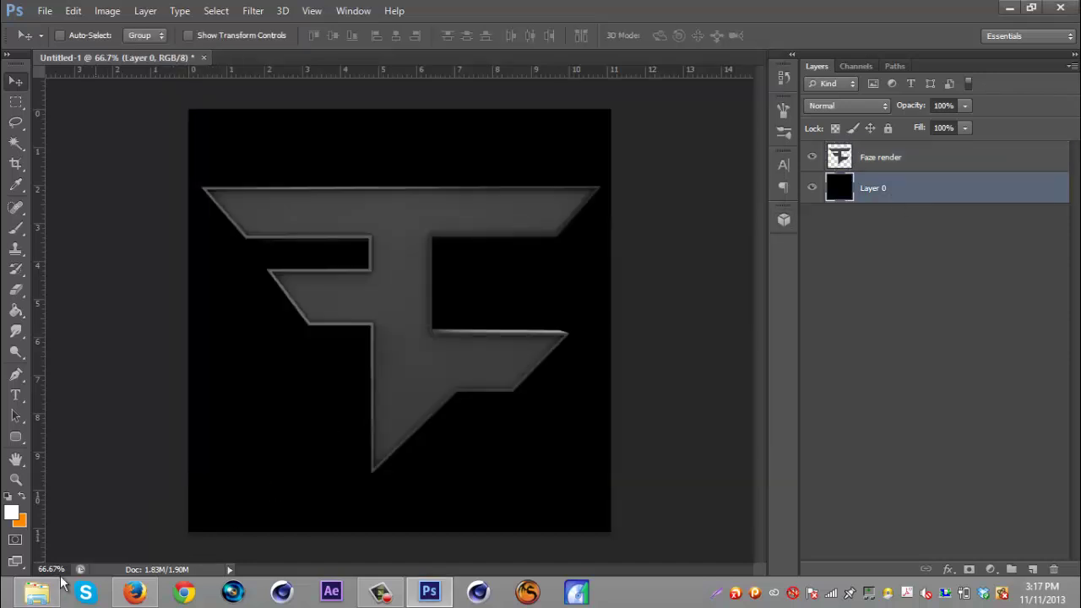
left_click(36, 592)
left_click_drag(663, 228, 430, 514)
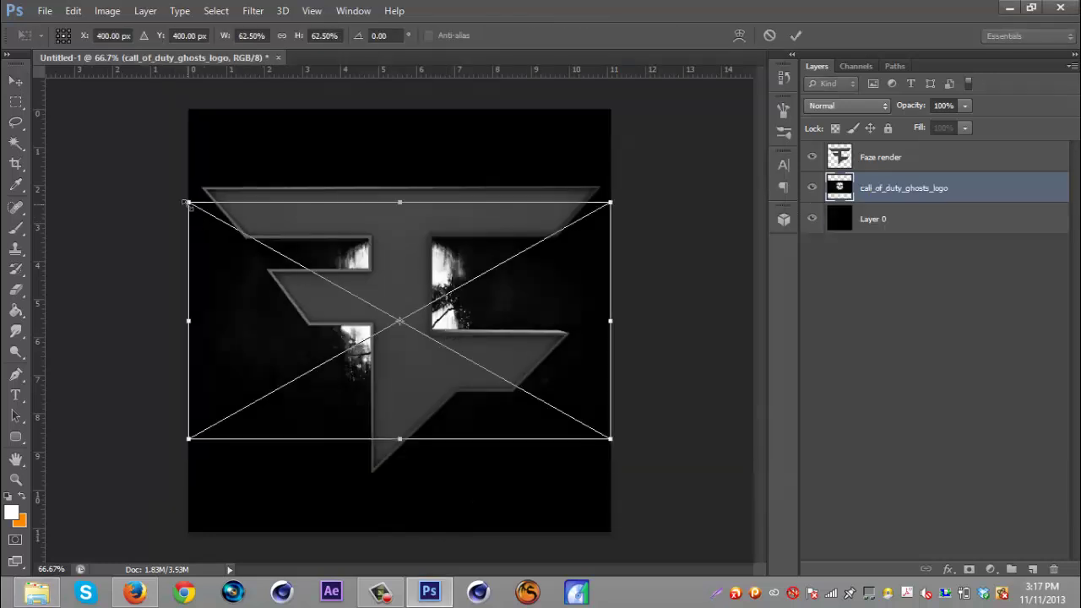
- Enlarge the placed ghosts logo beyond the canvas edges so its skull sits centred behind the Faze render, and commit the transform
left_click_drag(188, 203, 44, 113)
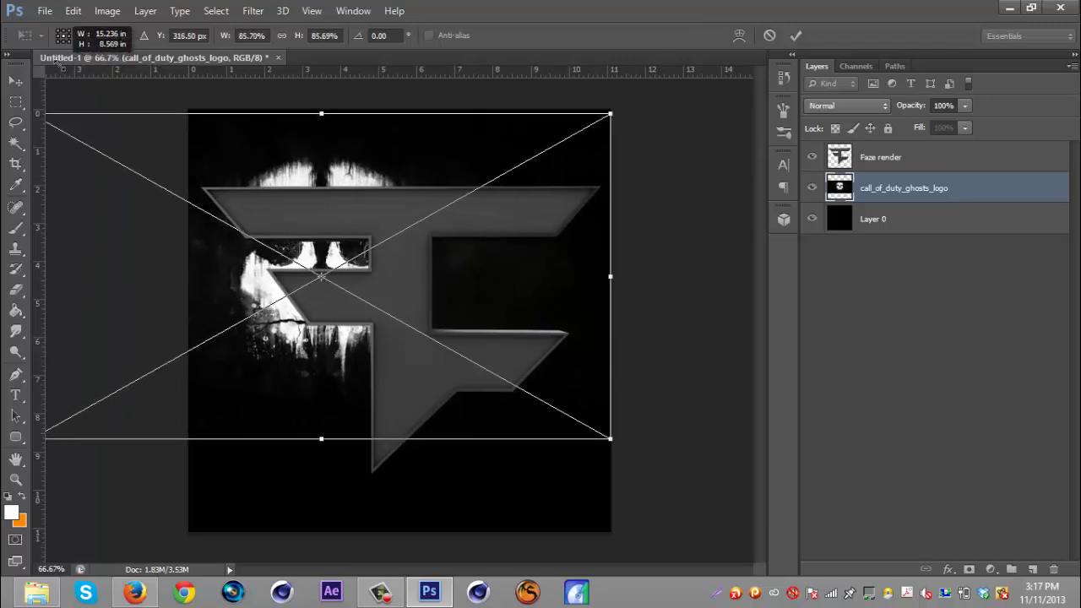
left_click_drag(58, 63, 49, 59)
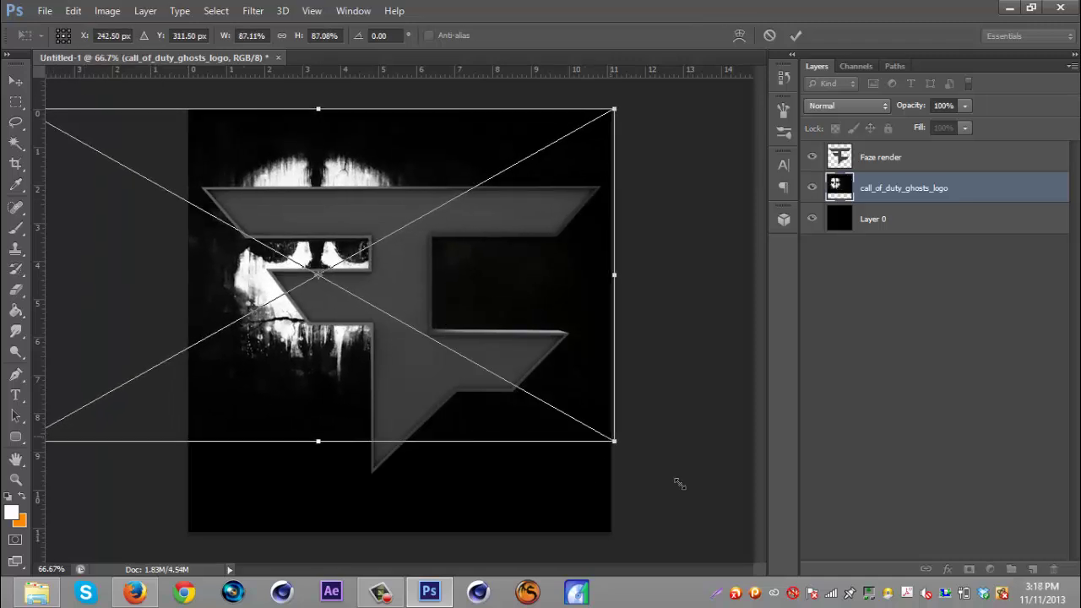
left_click_drag(614, 440, 773, 540)
key("Return")
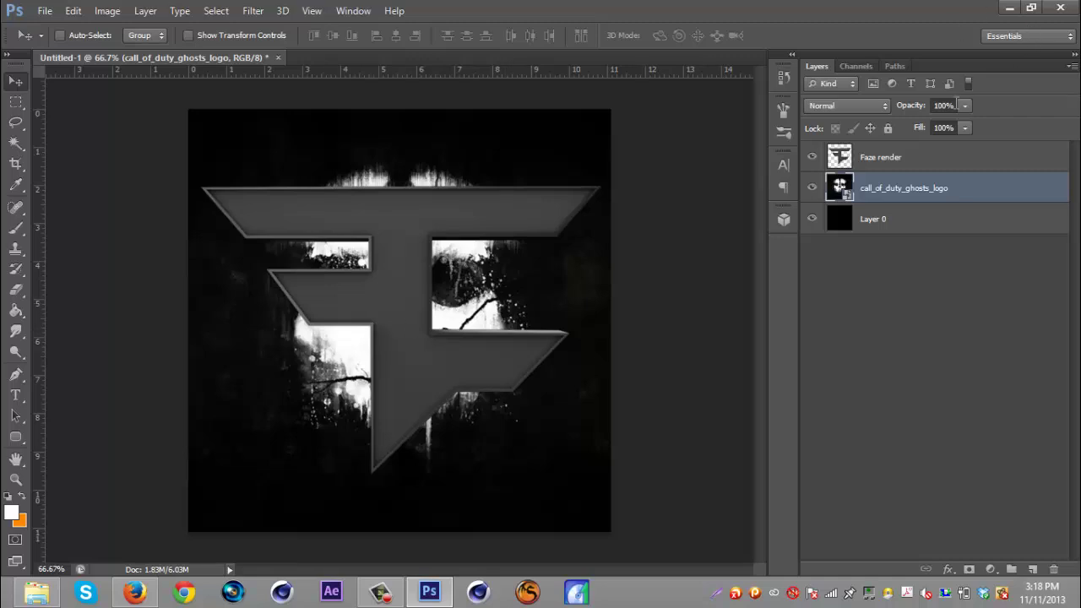
- Lower the ghosts logo layer's opacity to 47% and hide the layer
left_click_drag(910, 106, 870, 108)
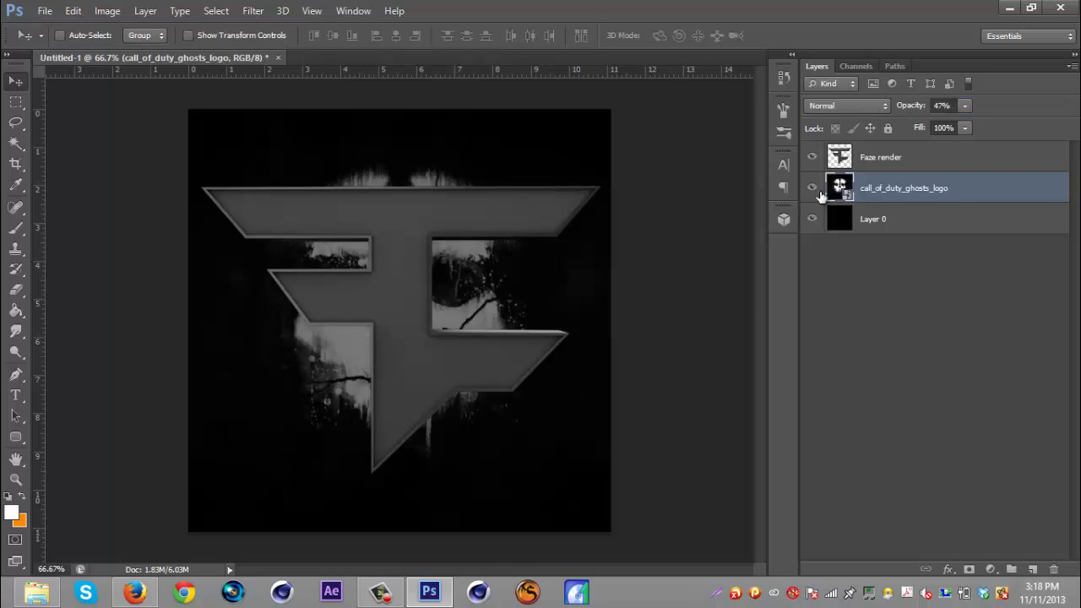
left_click_drag(813, 187, 815, 252)
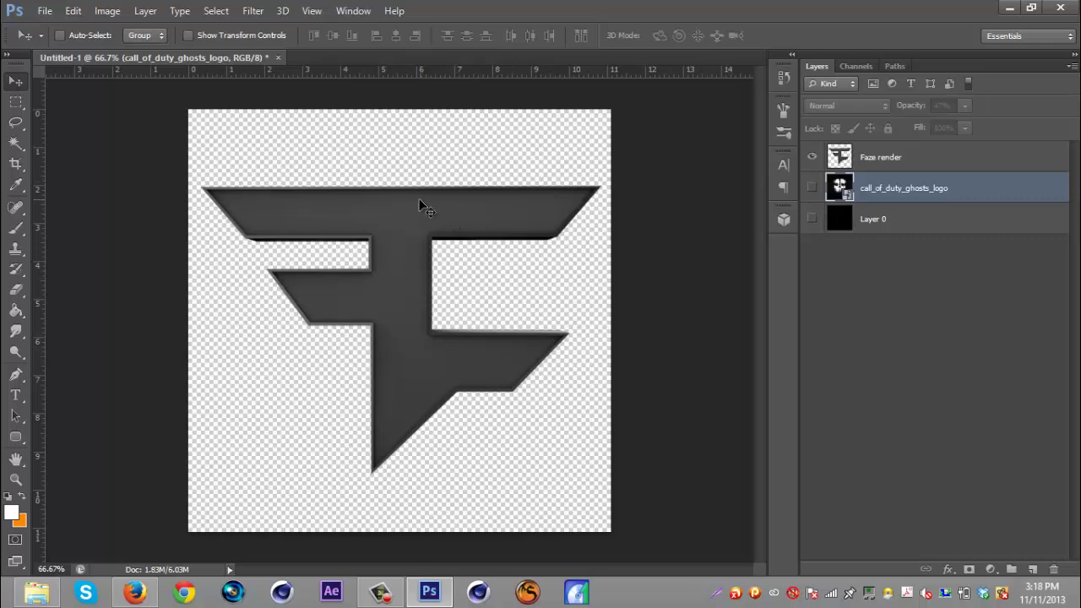
left_click_drag(813, 188, 813, 219)
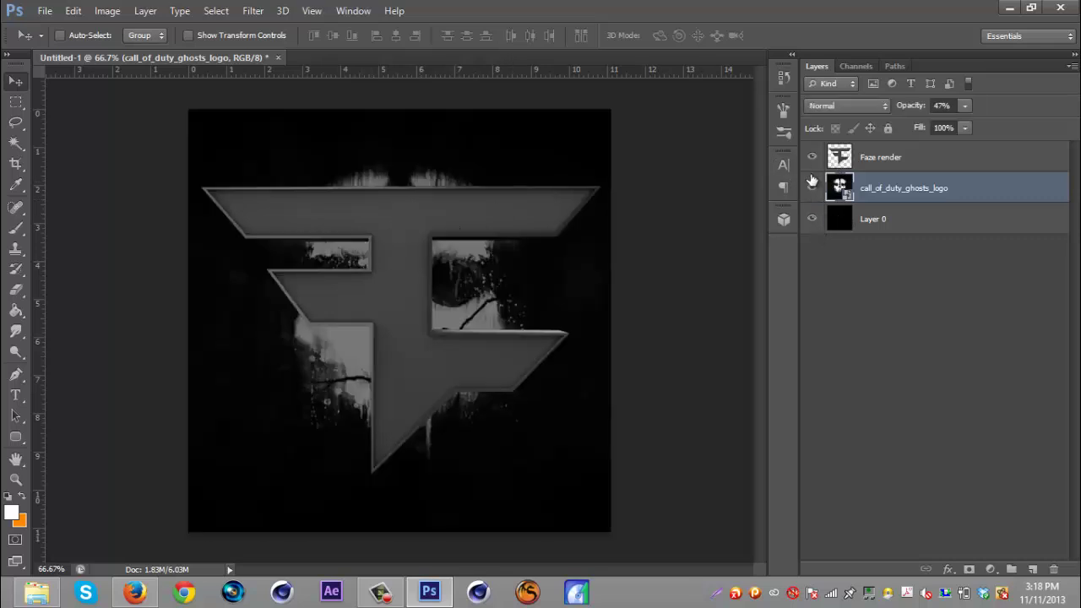
left_click(812, 187)
- Place the call-of-duty-ghosts-key-art image from the Desktop folder directly above the Faze render layer
left_click(930, 162)
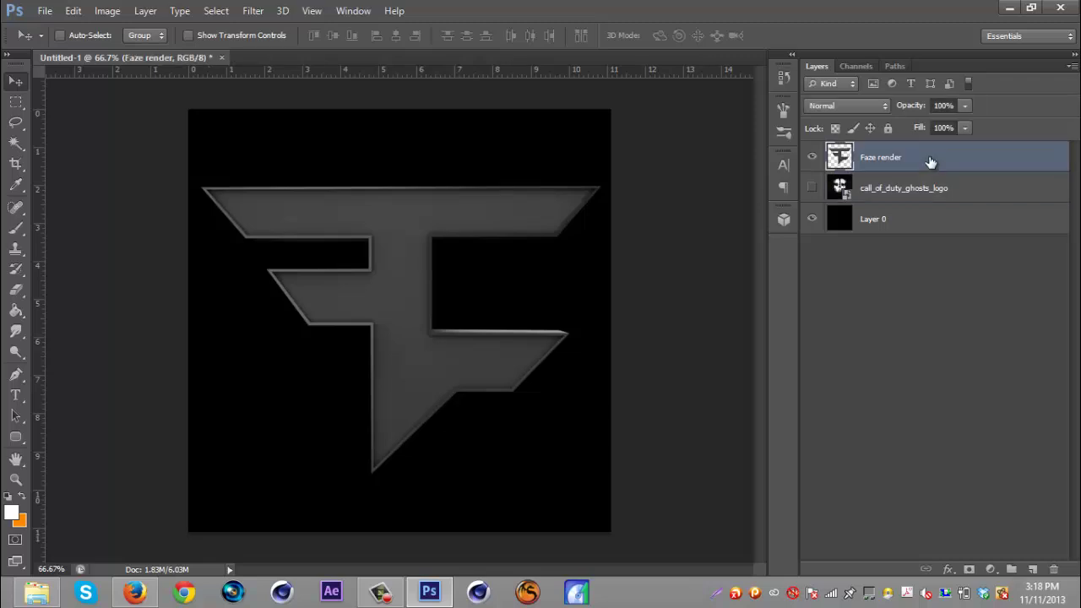
left_click(813, 158)
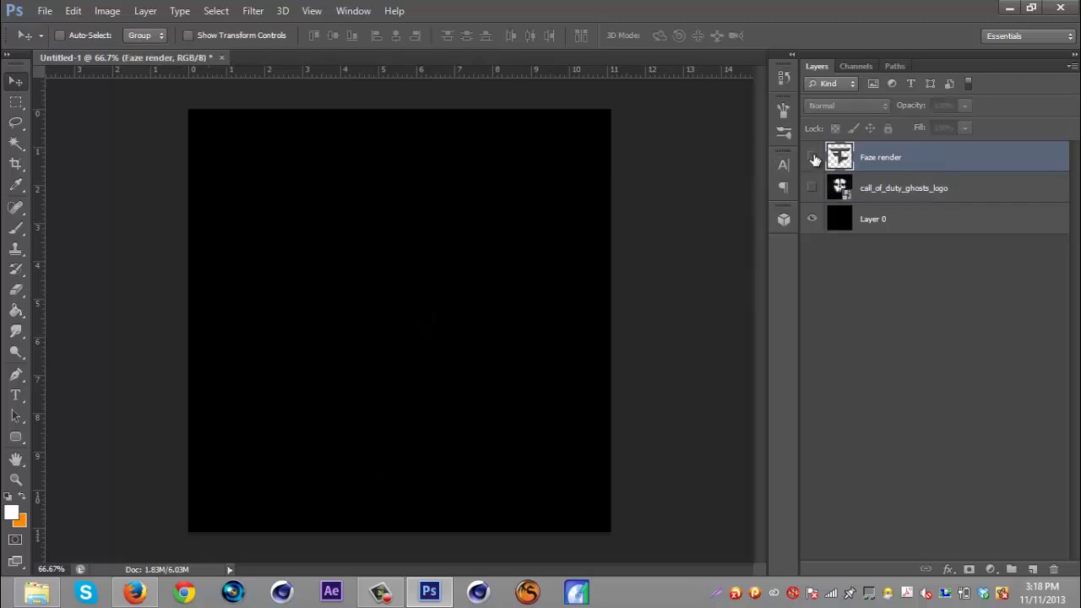
left_click(814, 159)
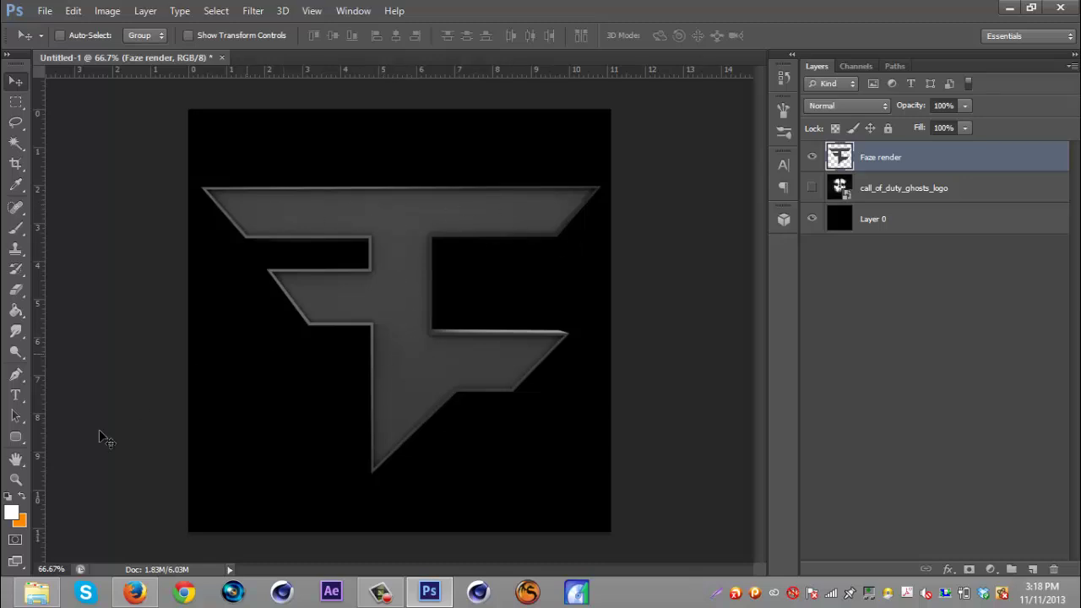
left_click(36, 593)
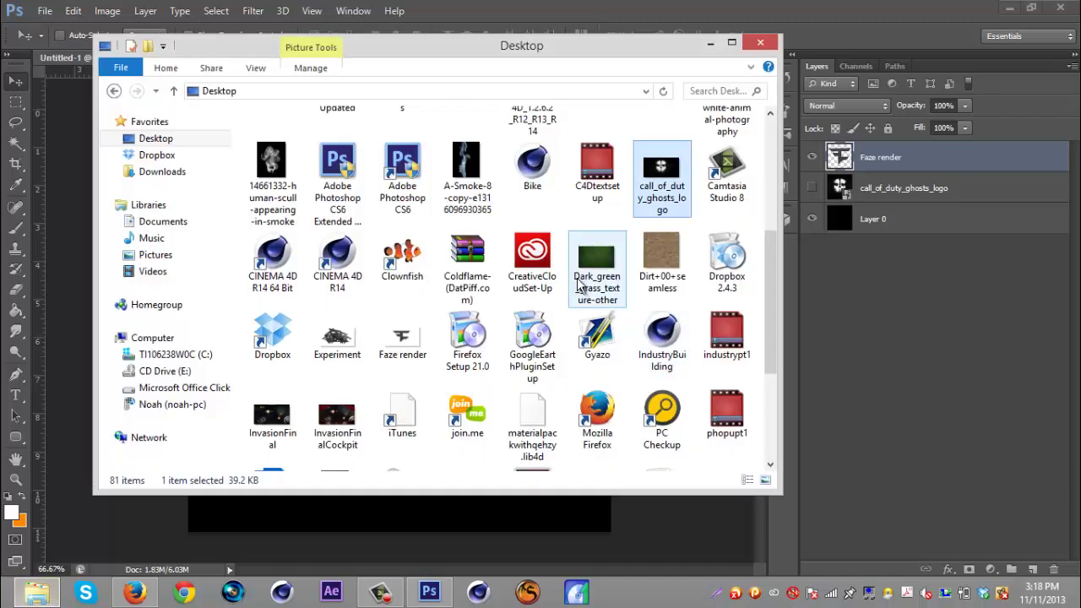
scroll(578, 287, "up", 3)
scroll(582, 290, "down", 2)
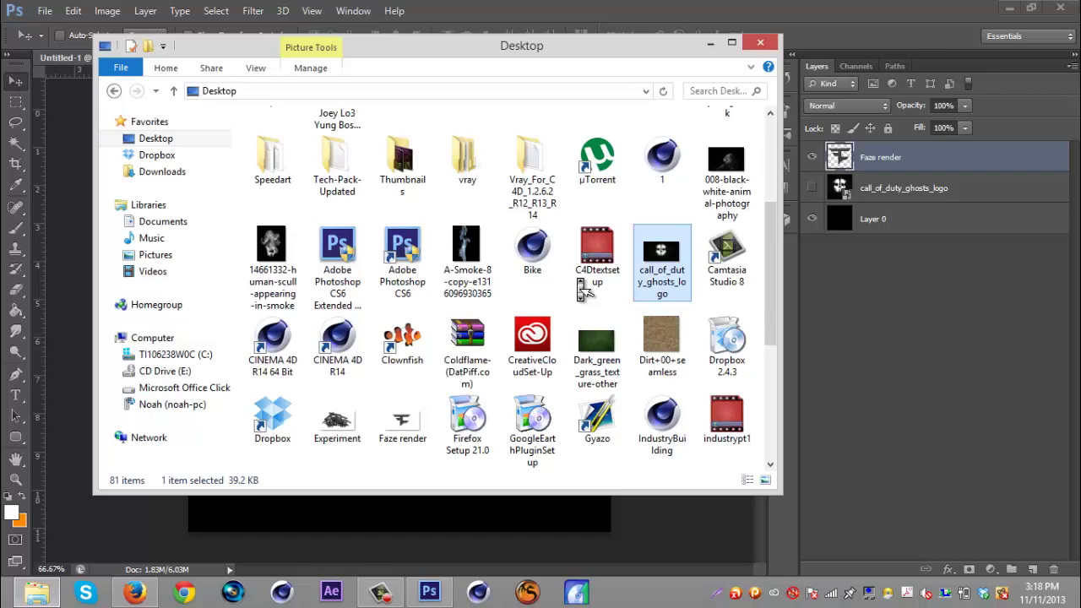
scroll(583, 290, "down", 2)
scroll(583, 289, "down", 3)
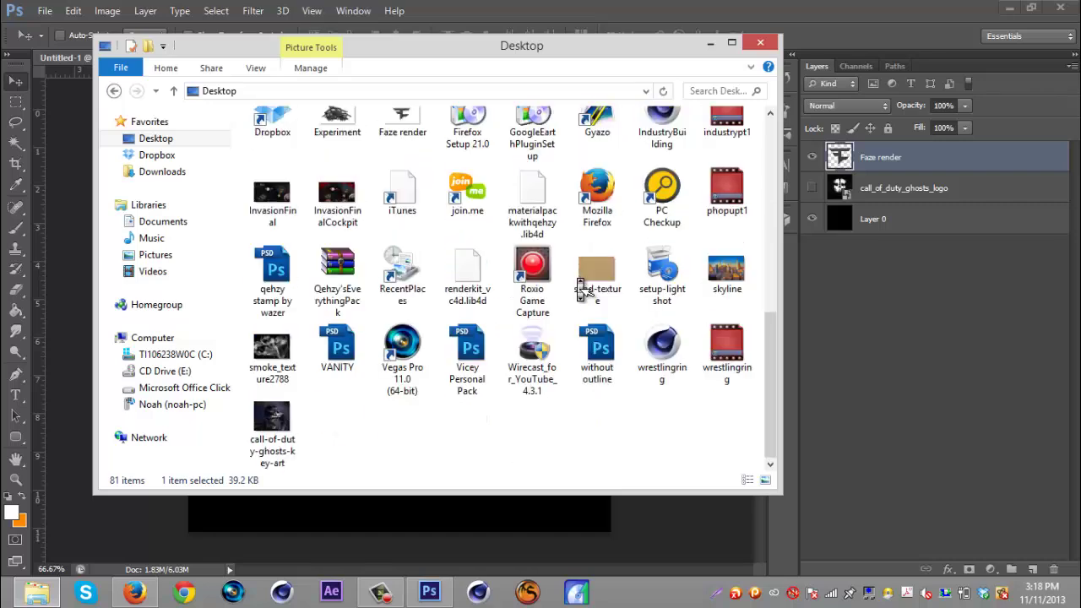
left_click_drag(272, 423, 255, 517)
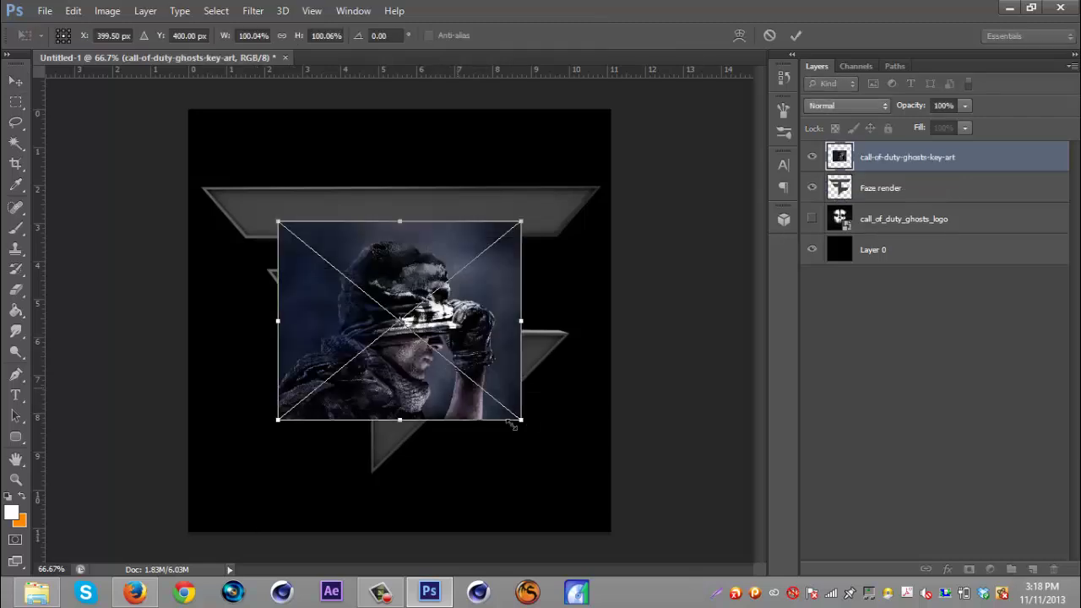
- Scale the key art to about 169%, centred over the Faze render, and rasterize its layer
left_click_drag(512, 425, 593, 489)
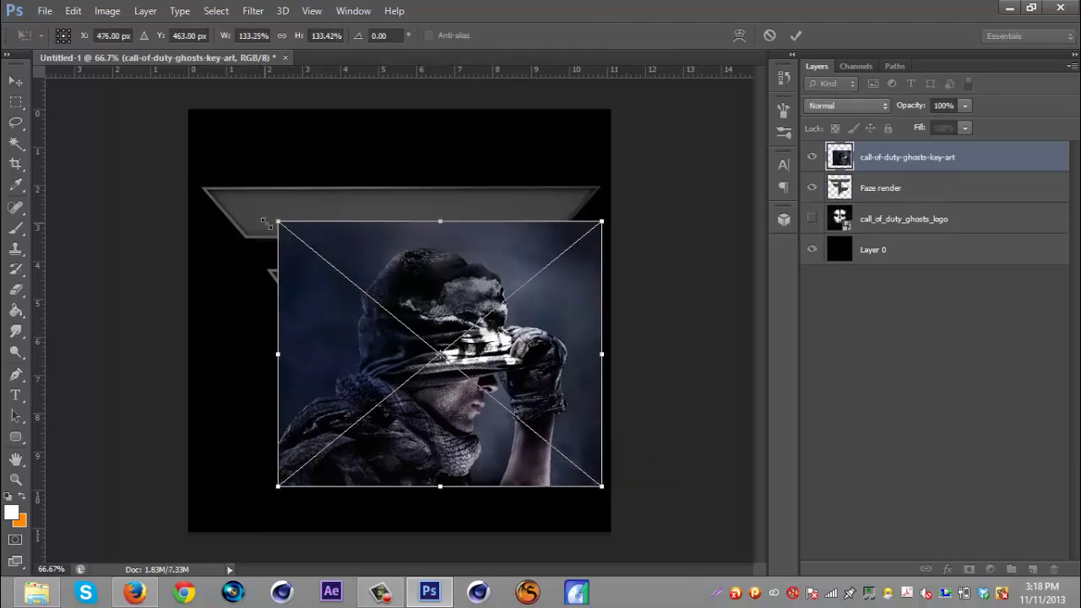
left_click_drag(278, 221, 189, 146)
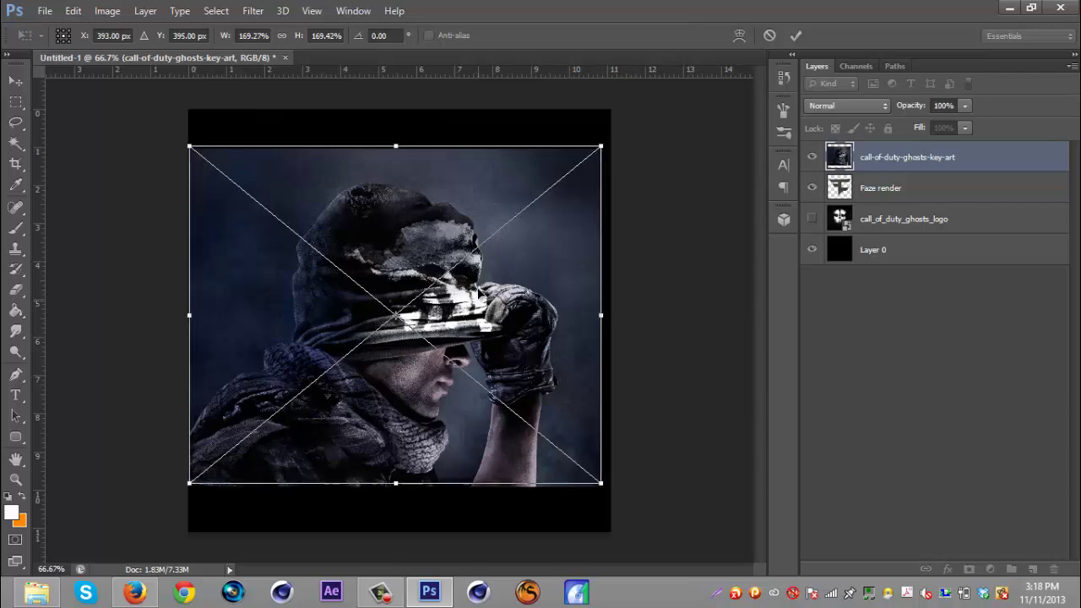
left_click_drag(474, 301, 479, 290)
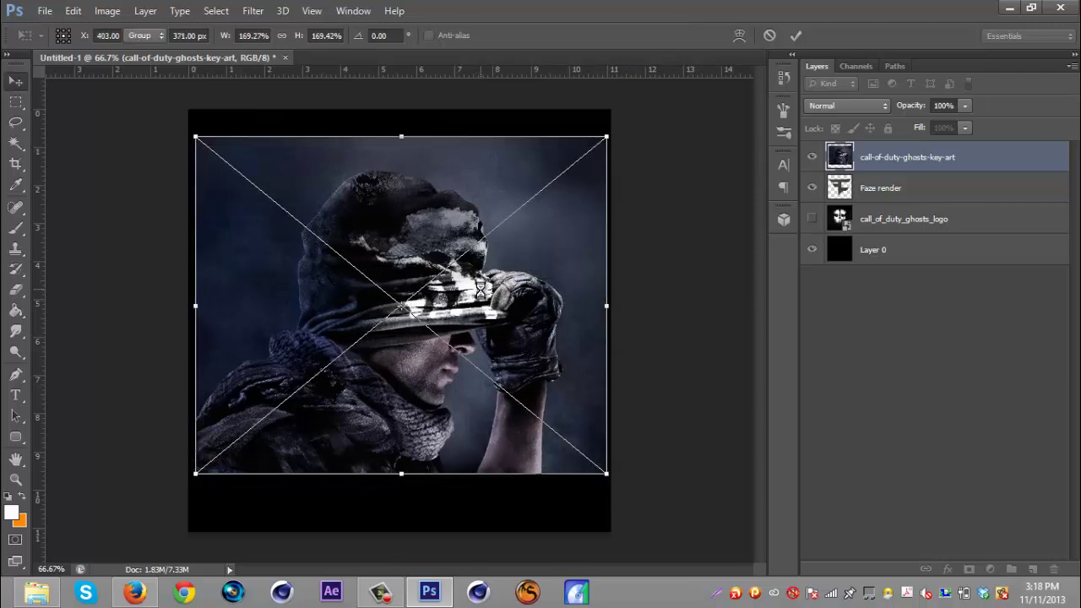
right_click(975, 160)
left_click(692, 223)
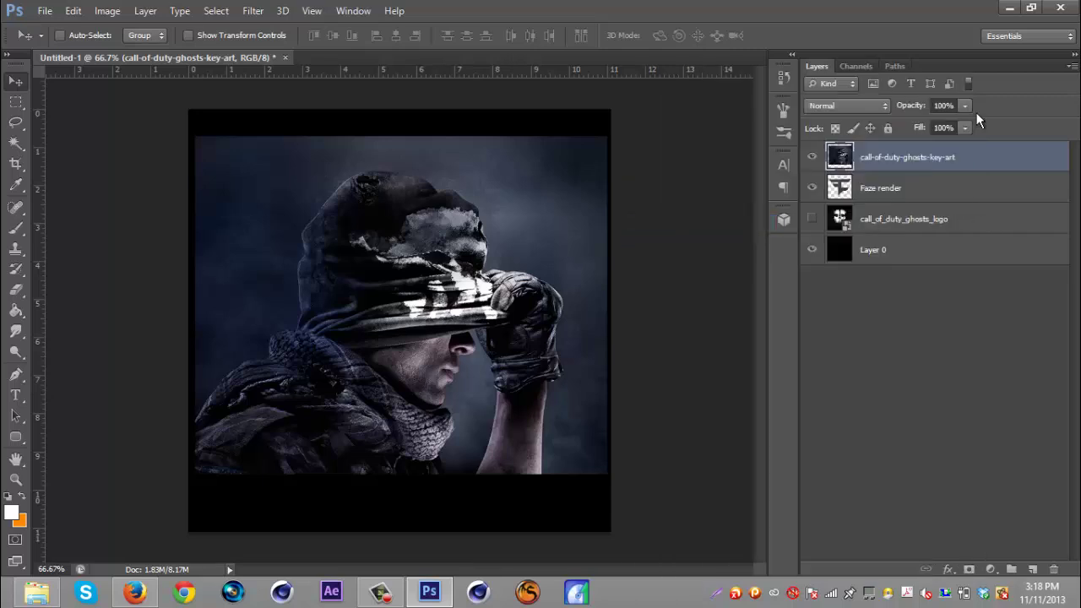
- Duplicate the key art layer and hide the copy
key("ctrl+j")
left_click(811, 157)
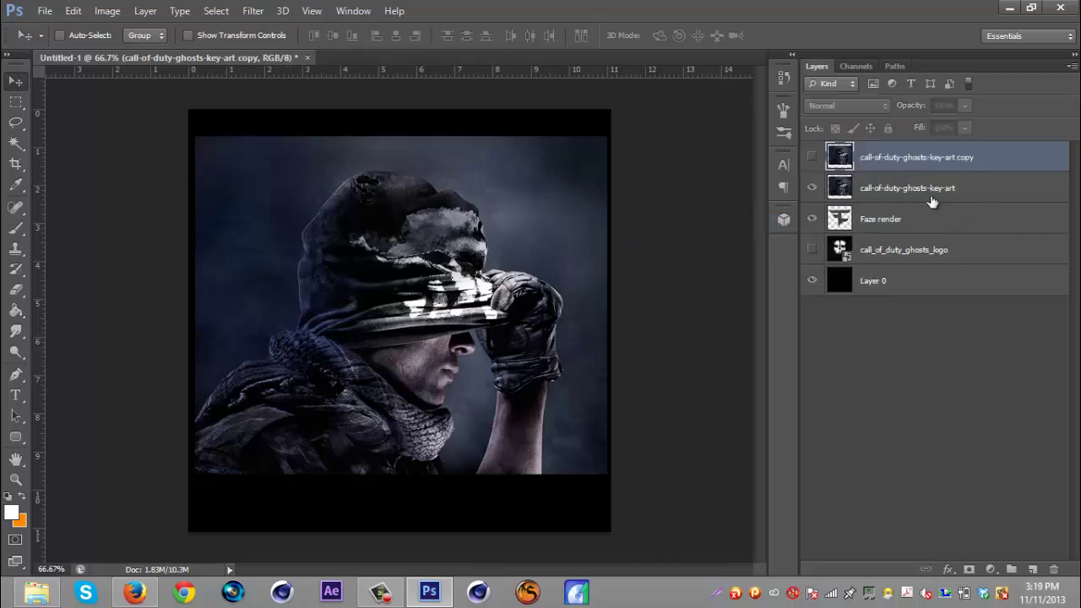
- Clip the original key art layer to the Faze render layer with a clipping mask
left_click(969, 196)
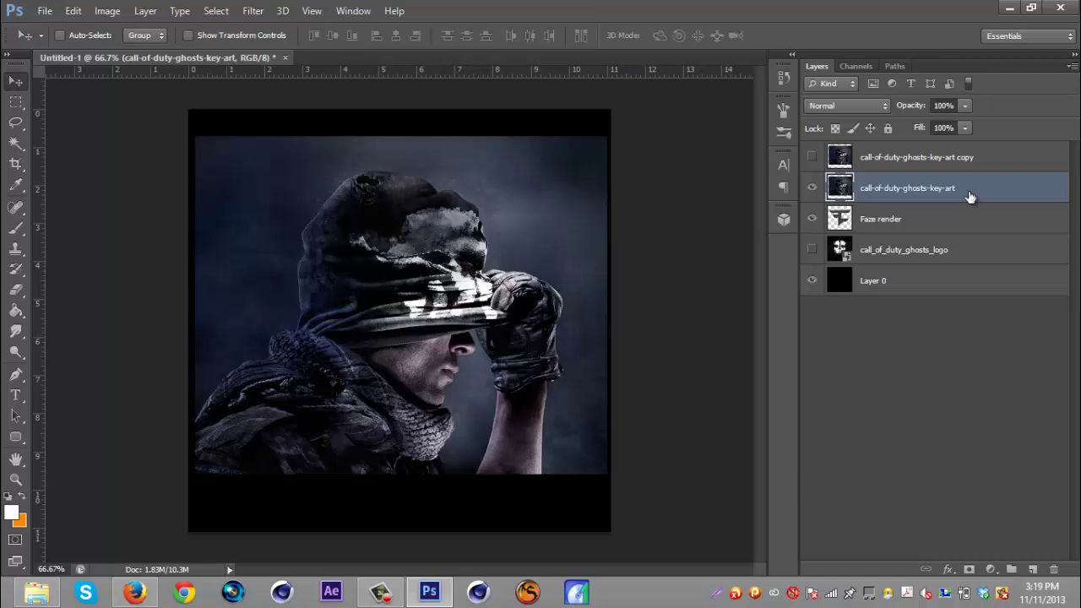
right_click(969, 196)
left_click(676, 251)
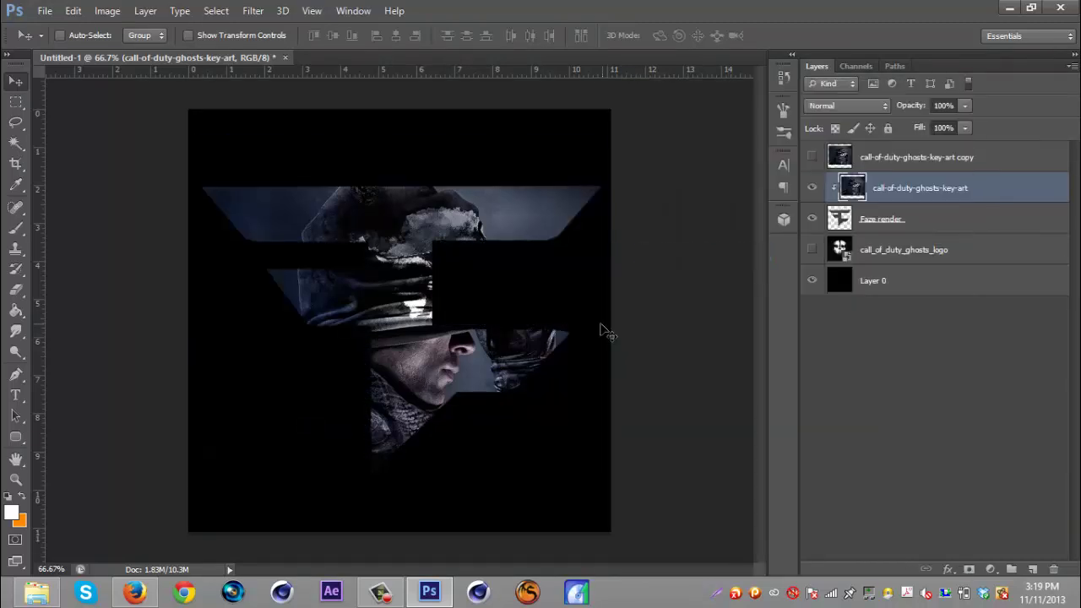
- Try the Multiply blend mode on the clipped key art layer at reduced and full opacity
left_click(853, 106)
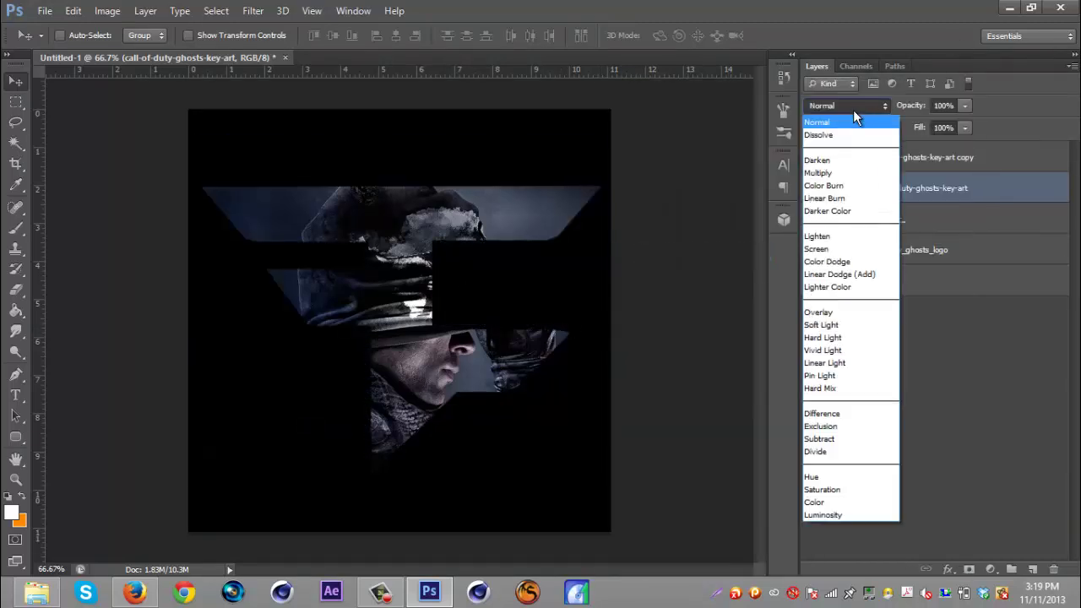
left_click(828, 173)
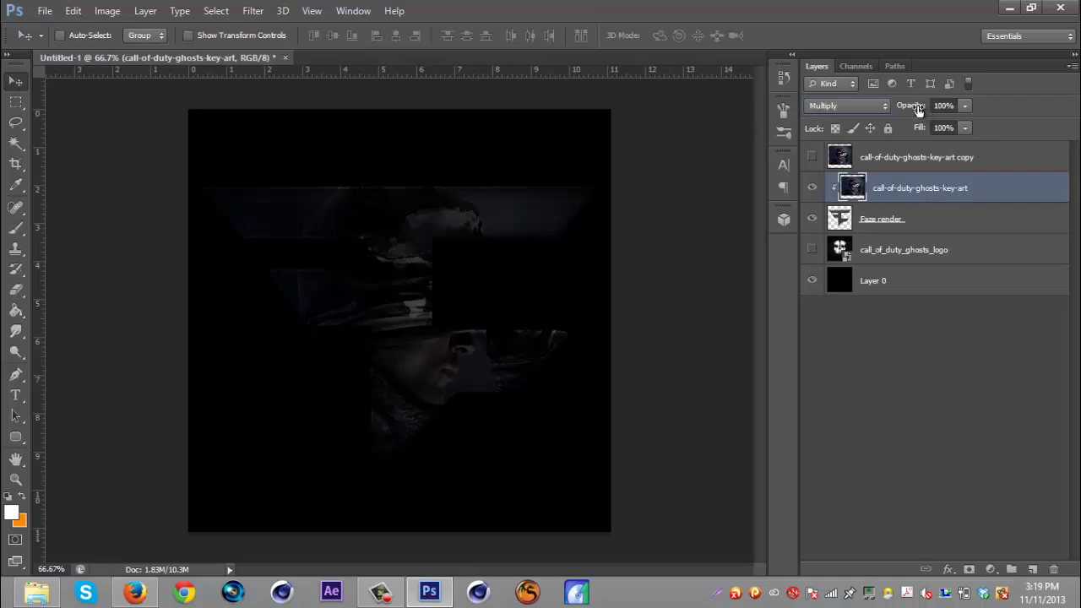
mouse_move(920, 108)
left_mouse_down()
mouse_move(885, 107)
mouse_move(900, 106)
left_mouse_up()
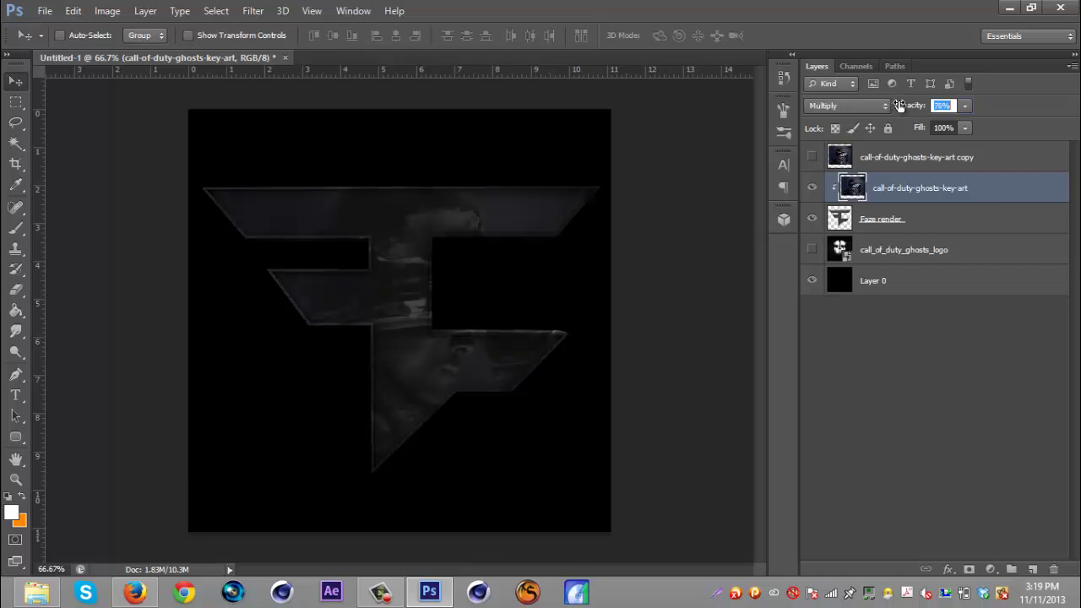
left_click_drag(899, 106, 920, 105)
- Compare blend modes from Darken onward on the clipped key art layer and settle on Overlay
left_click(868, 102)
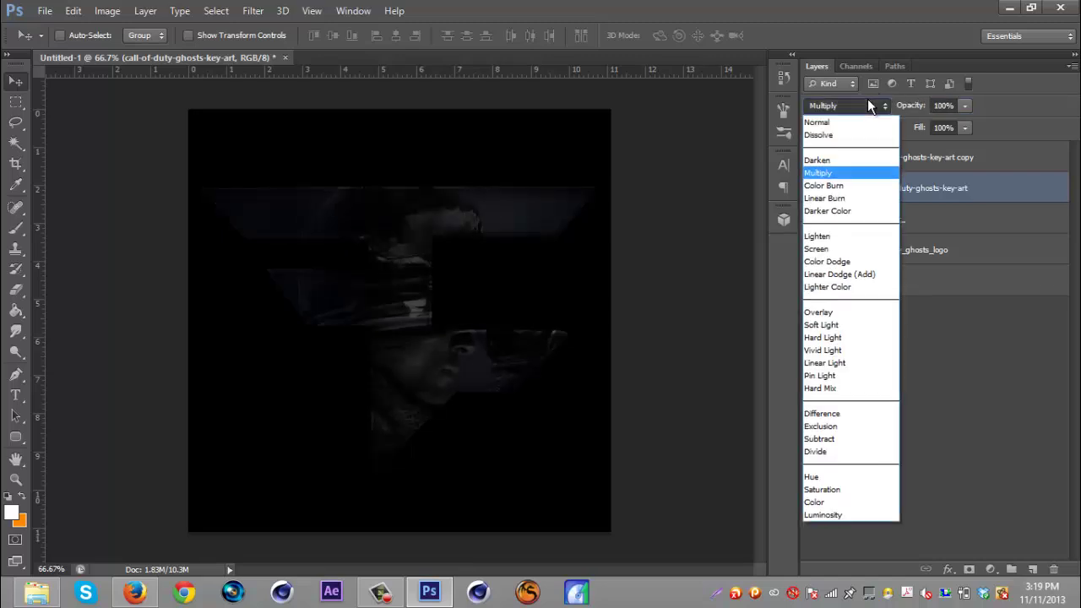
left_click(856, 161)
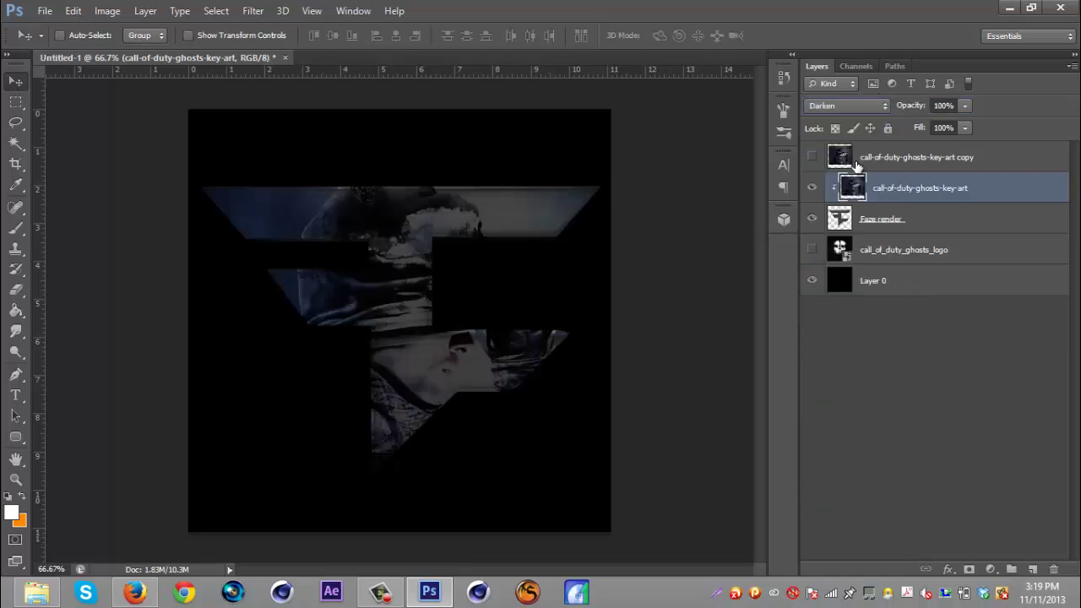
key("Down")
key("Down")
key("Down")
key("Down")
key("Down")
key("Down")
key("Down")
key("Down")
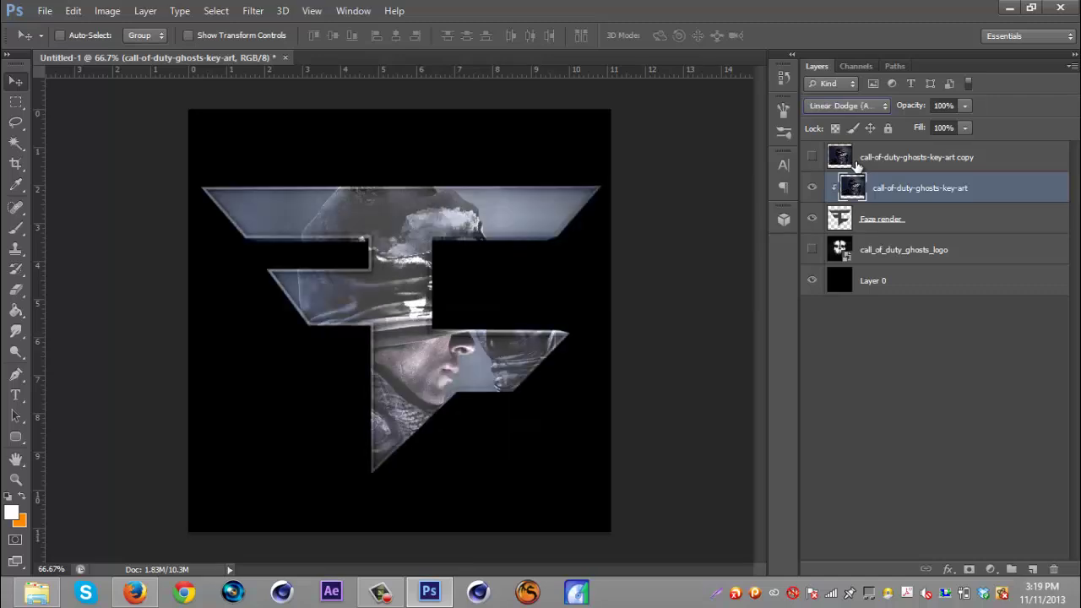
key("Down")
key("Down")
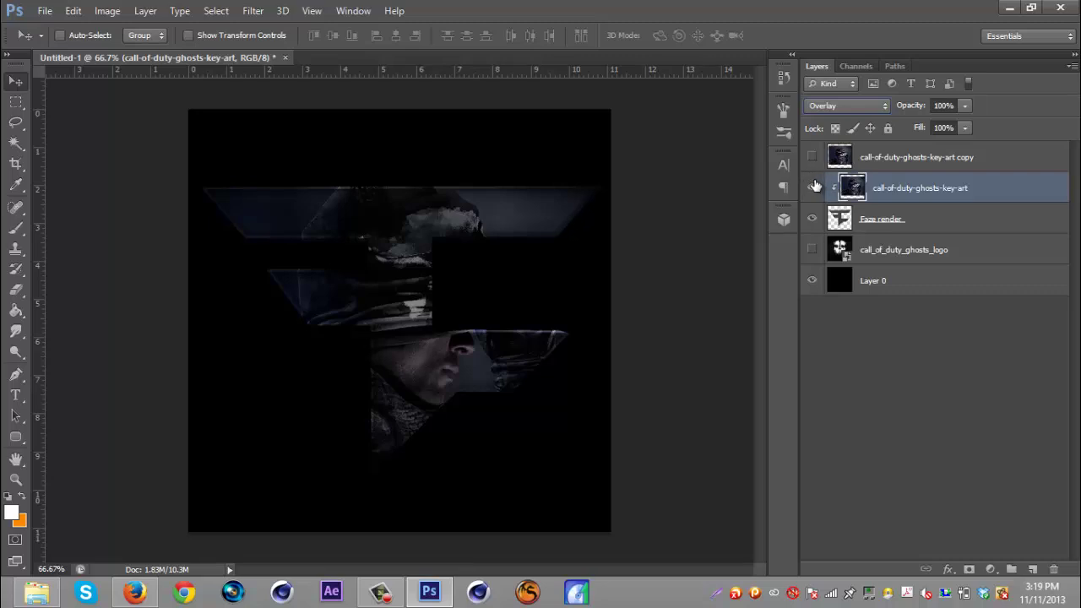
- Hide the Faze render layer and show the key art copy, keeping the clipped key art layer's visibility on
left_click_drag(815, 186, 811, 209)
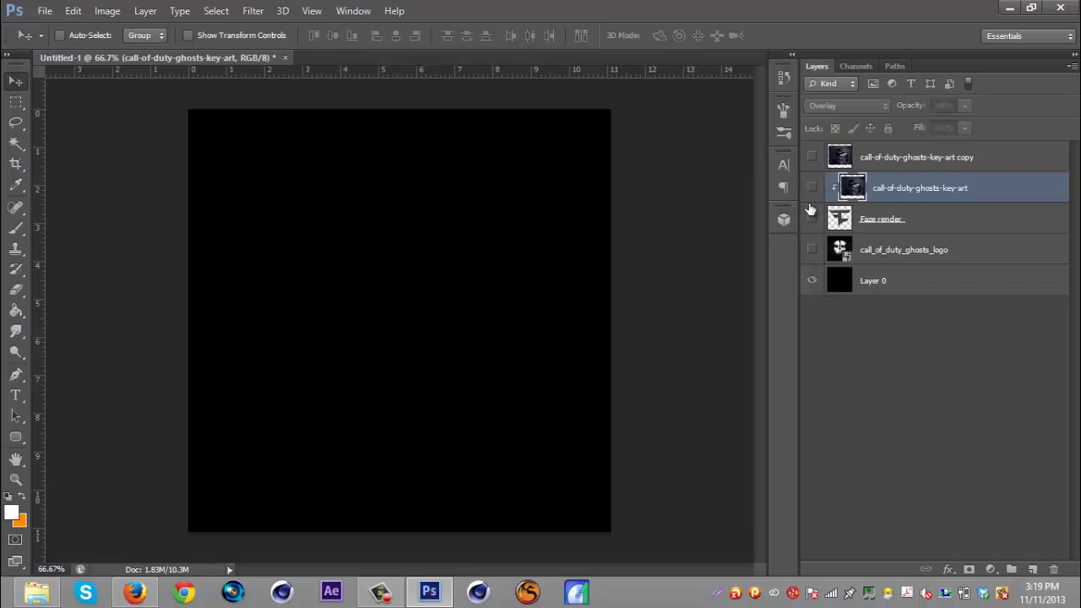
left_click(812, 159)
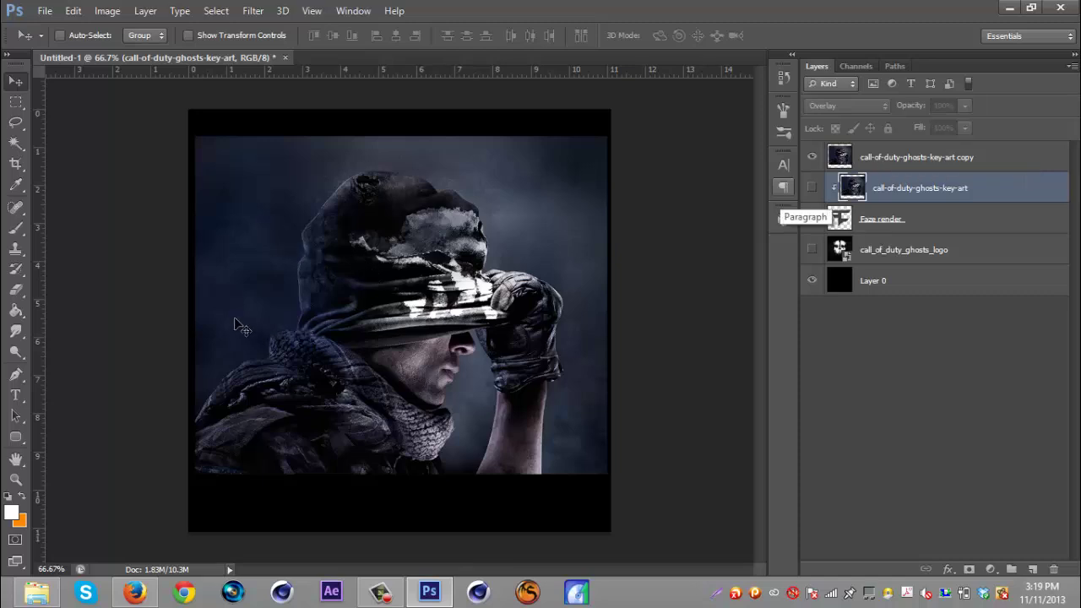
left_click(813, 189)
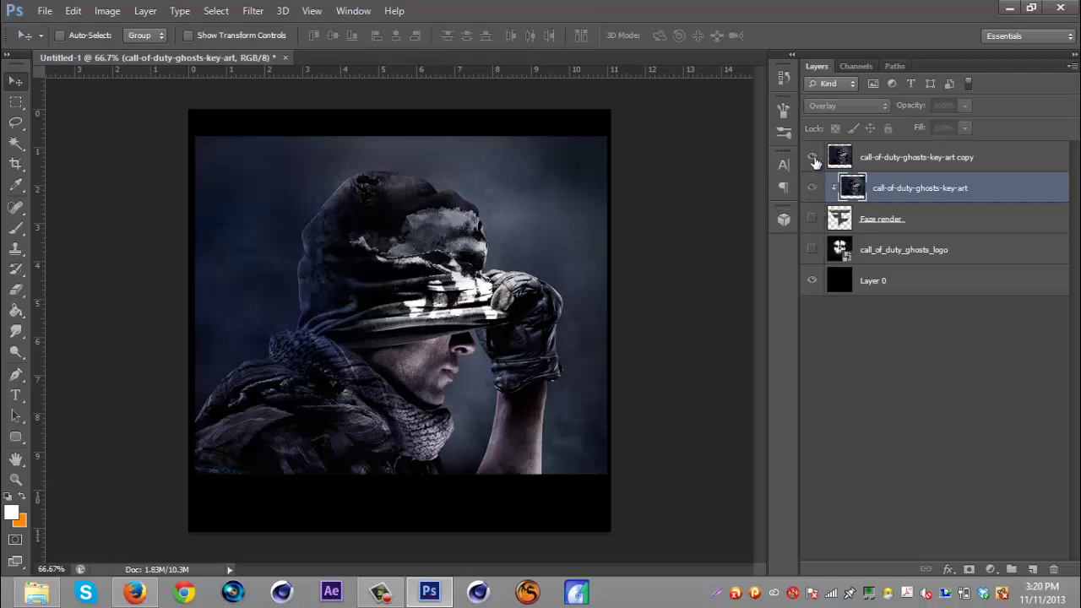
- Hide the Faze render and its clipped key art layer, leaving only the key art copy shown over the black background
left_click(811, 220)
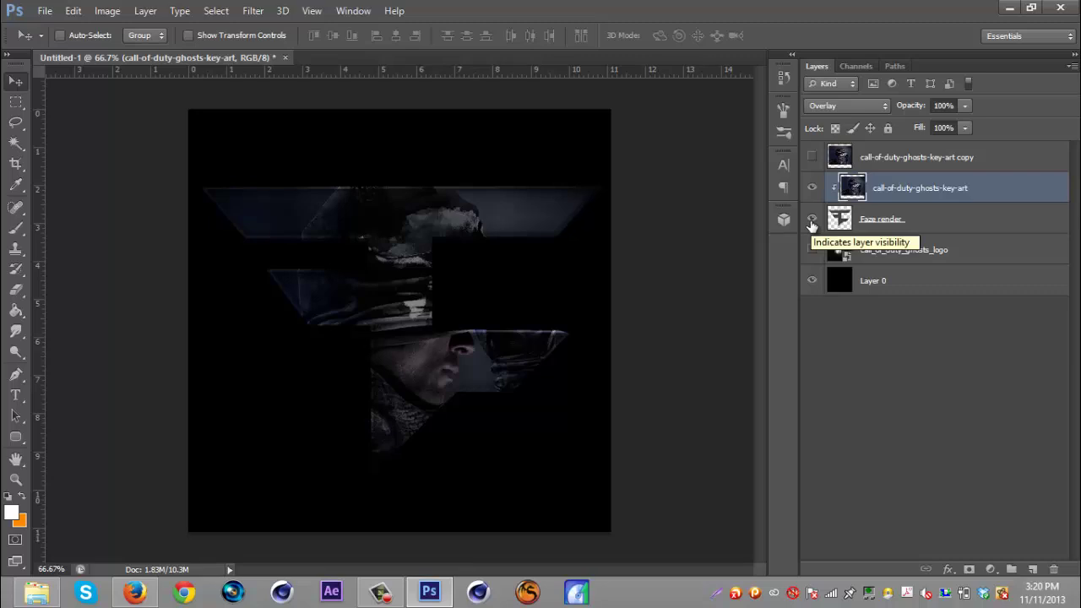
left_click(812, 221)
left_click(811, 185)
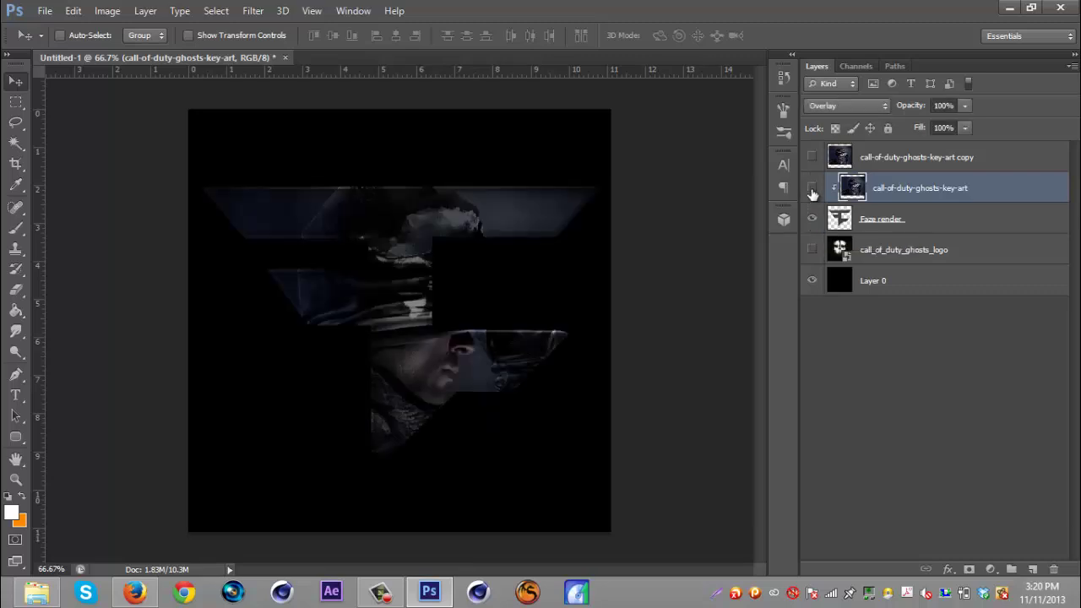
left_click_drag(813, 195, 812, 204)
left_click(813, 157)
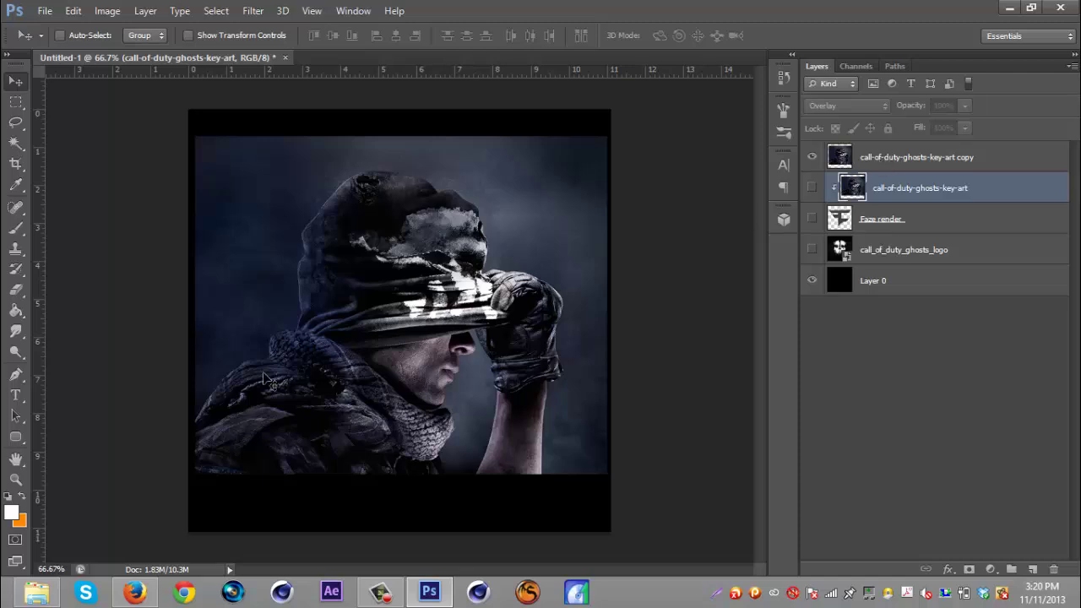
- Outline the background above the soldier's shoulder, hood and glove with the Magnetic Lasso tool and close it into a selection
left_click(15, 125)
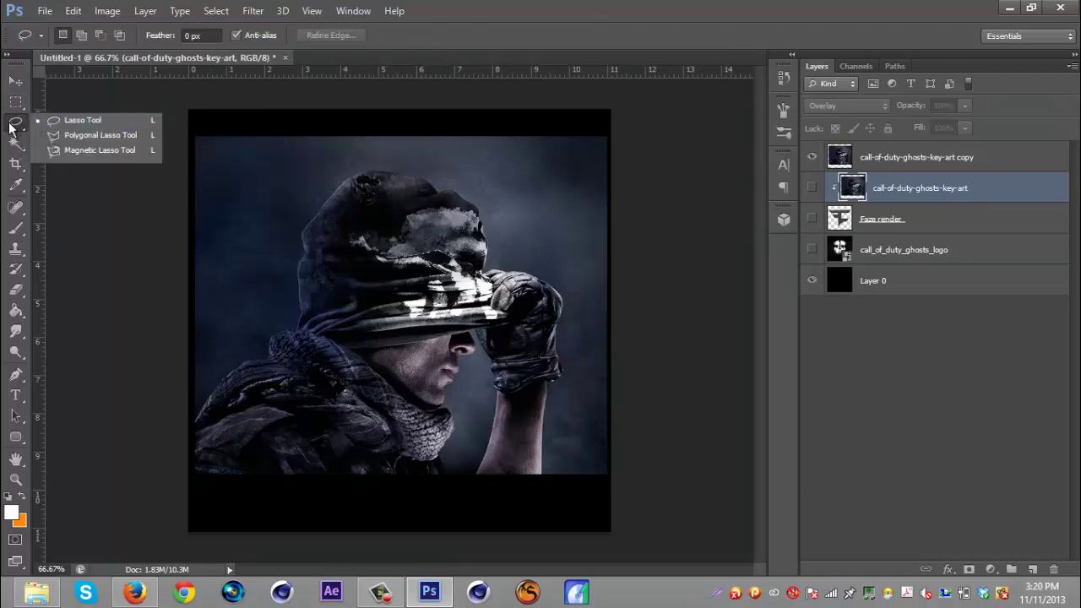
left_click(86, 152)
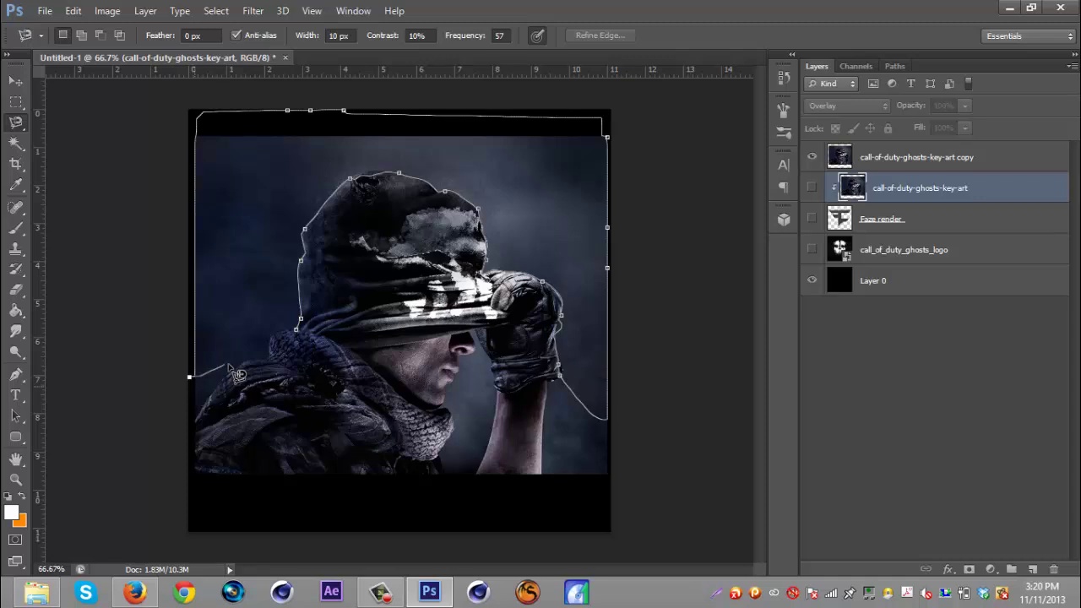
left_click(306, 340)
left_click(223, 381)
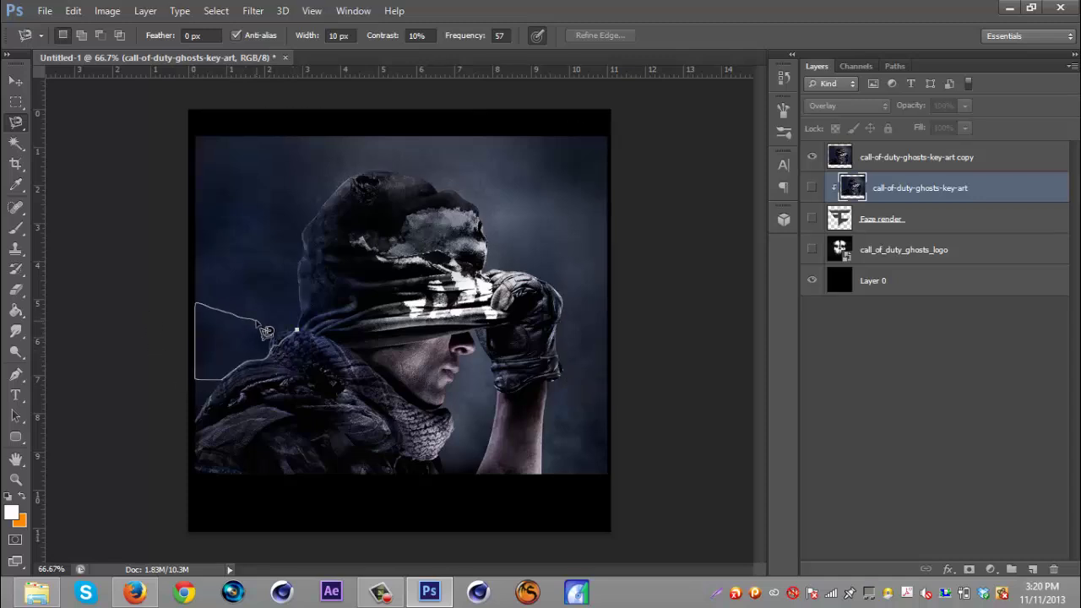
key("Escape")
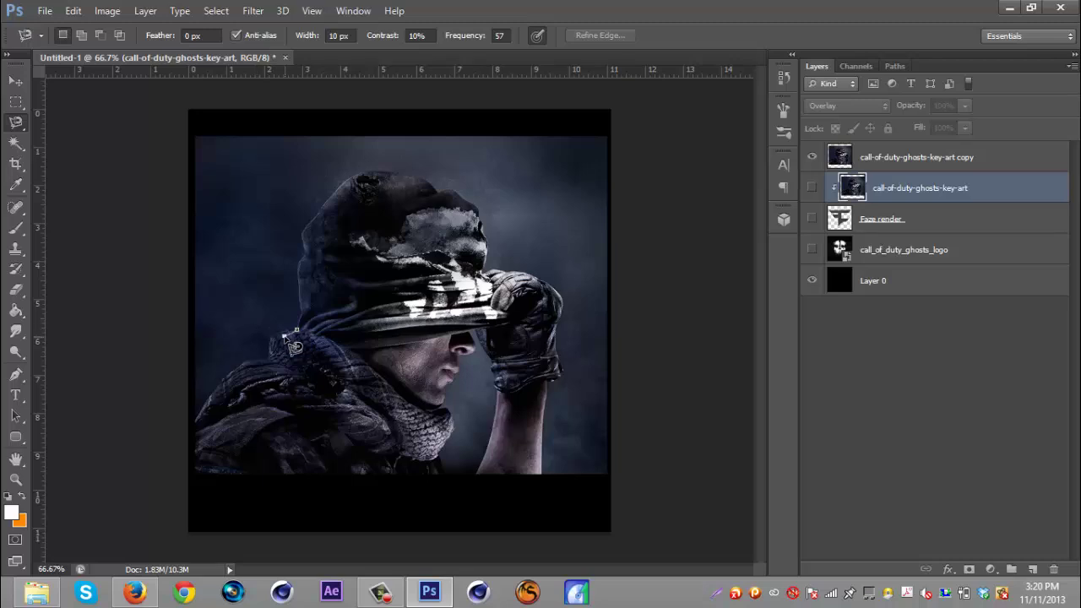
double_click(287, 341)
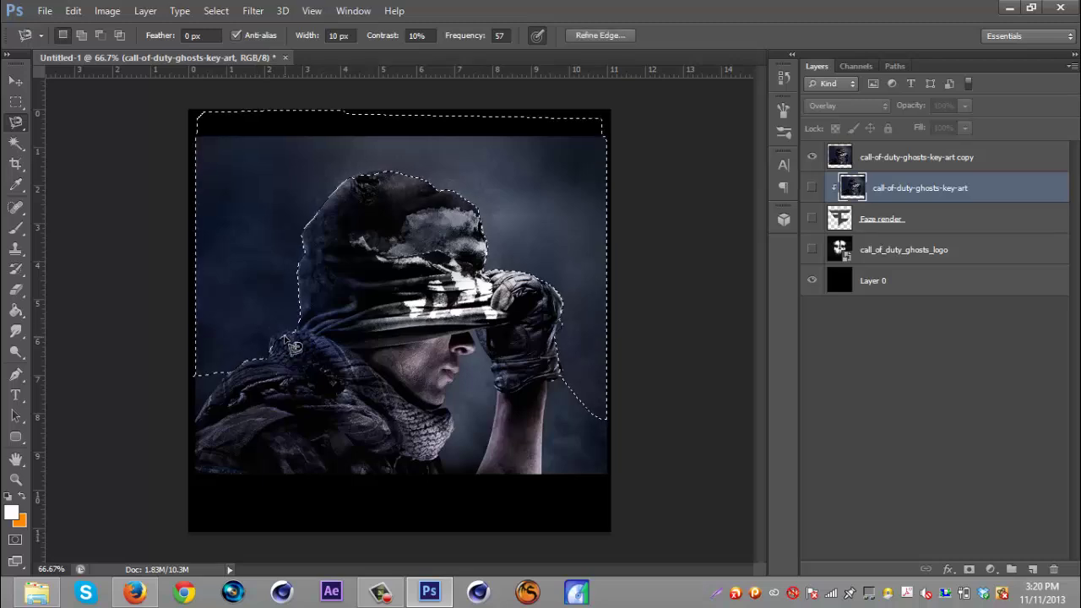
- Delete the selected background from the key art copy layer and clear the selection
left_click(941, 169)
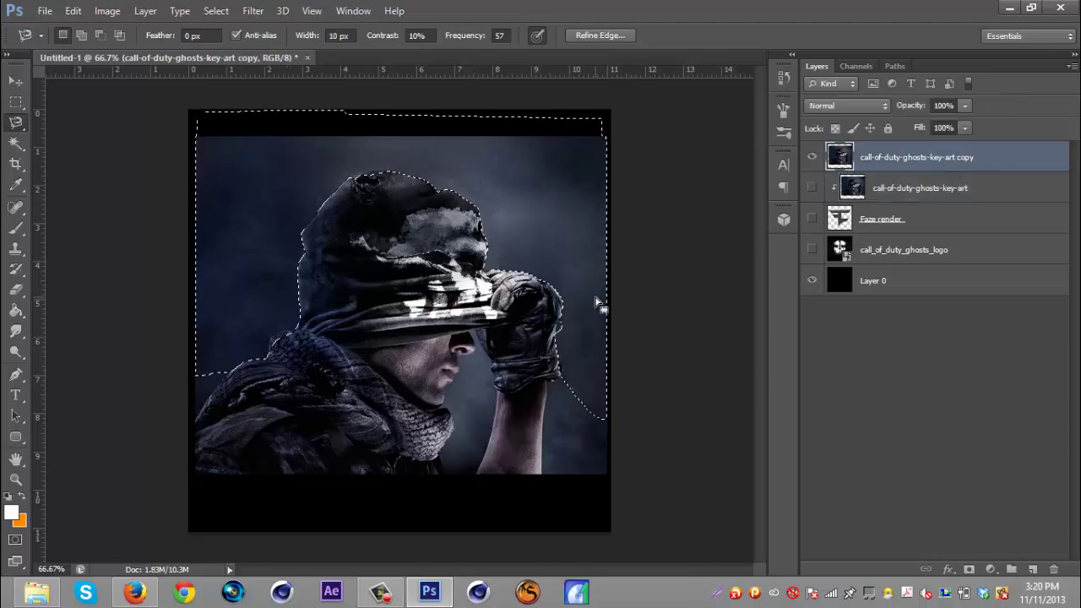
key("Delete")
key("ctrl+d")
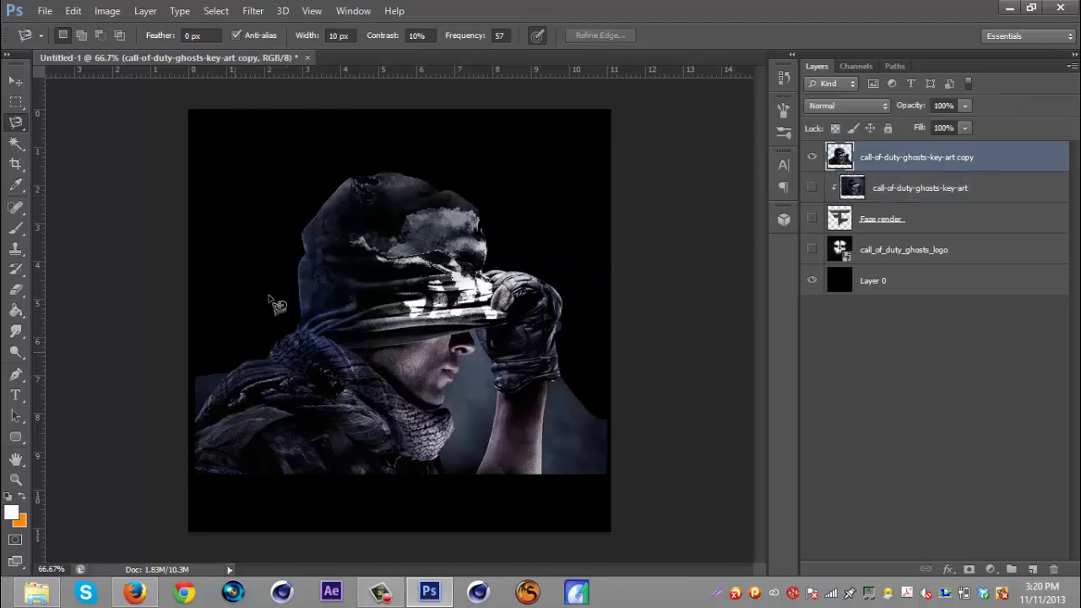
- Try drawing a closed Pen tool path above the hood and converting it to a selection
left_click(15, 374)
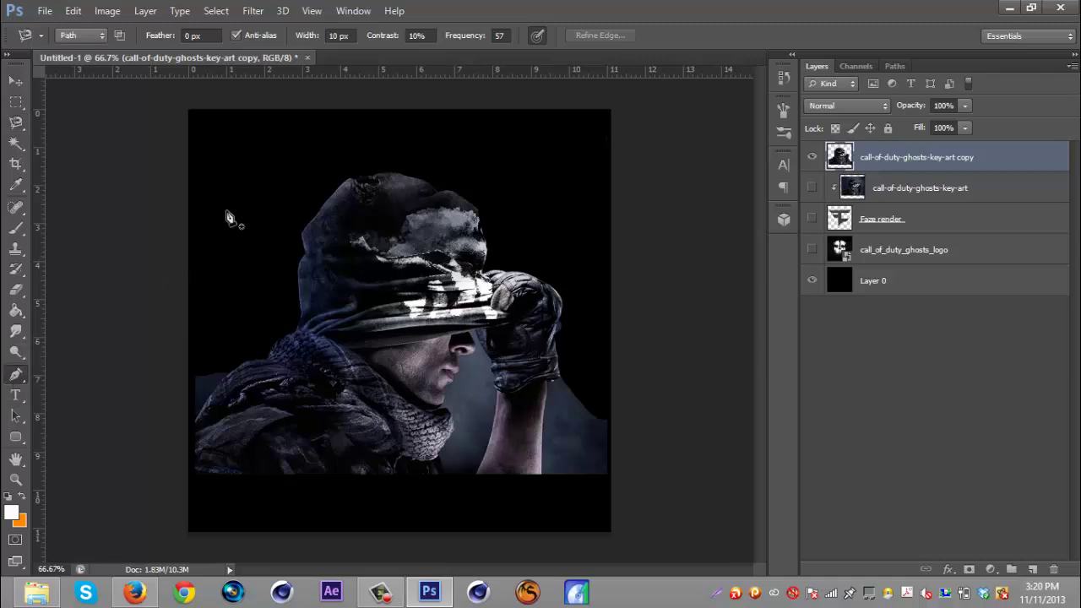
left_click(270, 221)
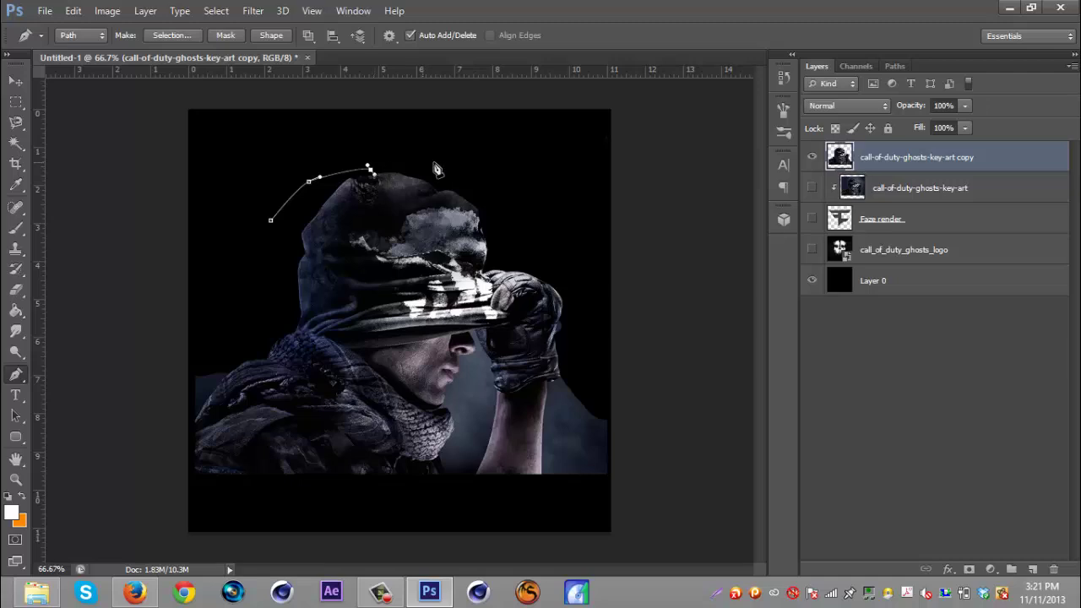
left_click(281, 132)
left_click(271, 221)
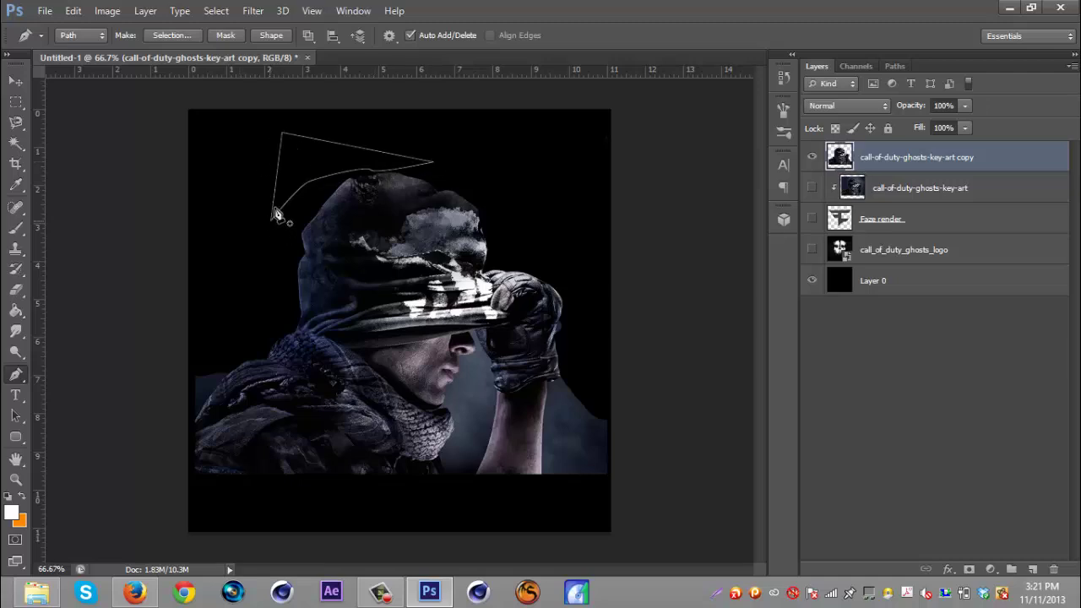
right_click(286, 184)
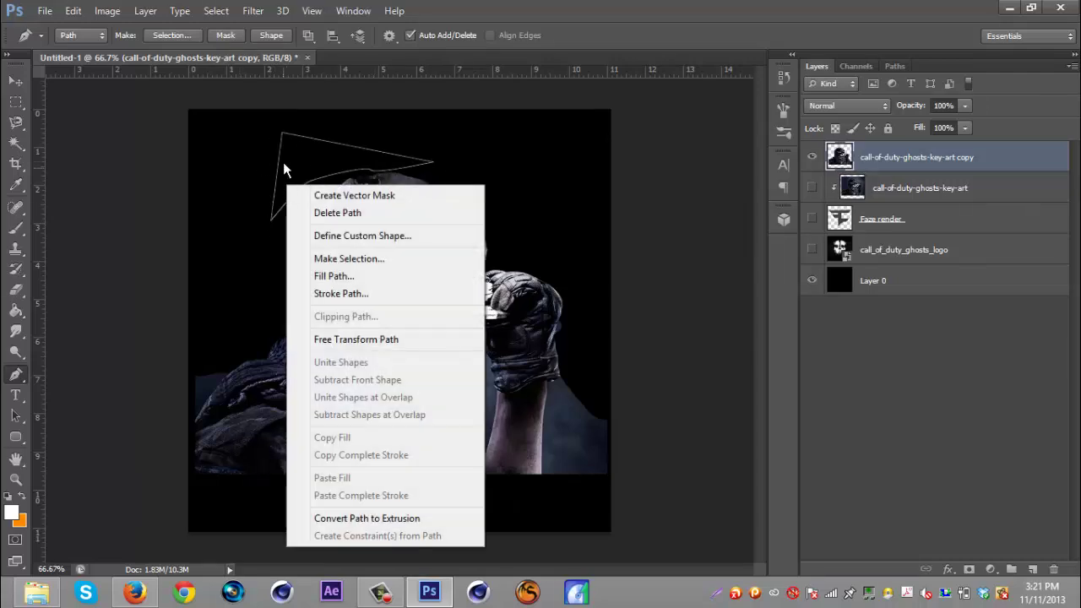
left_click(283, 163)
right_click(302, 187)
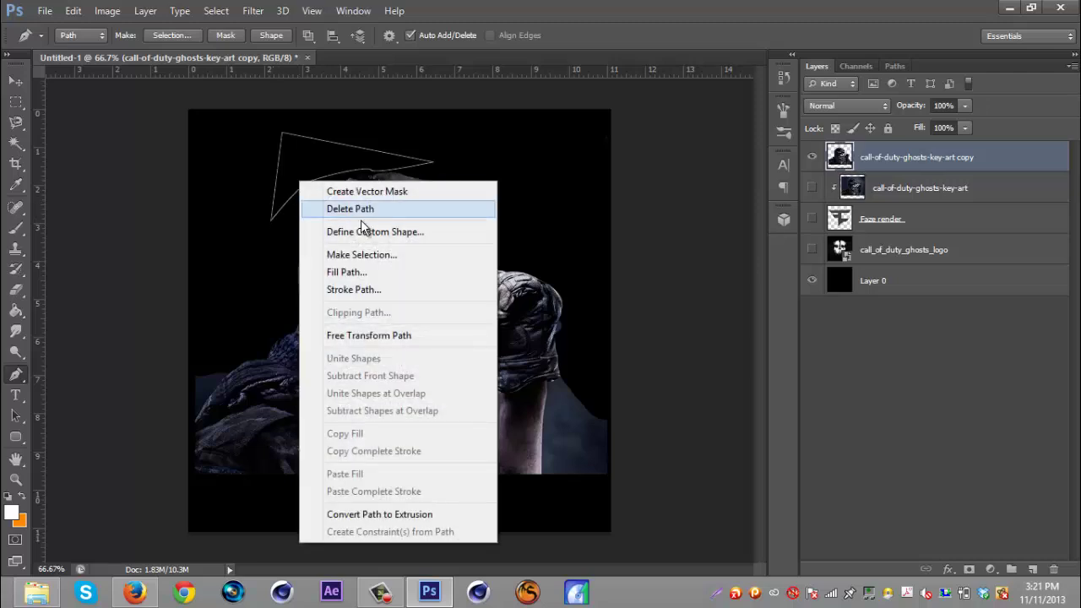
left_click(372, 253)
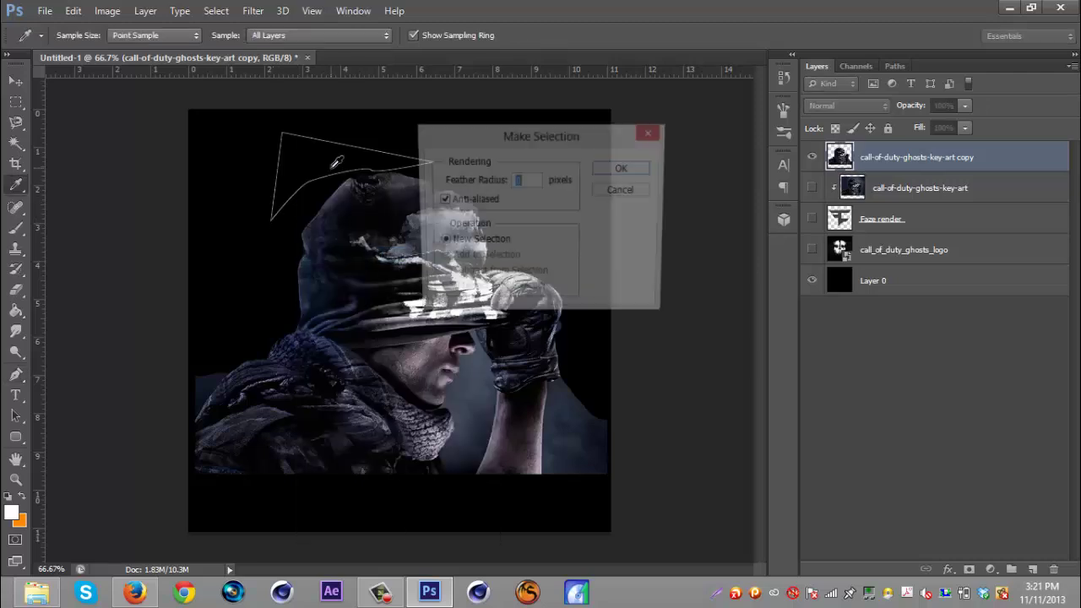
left_click(621, 170)
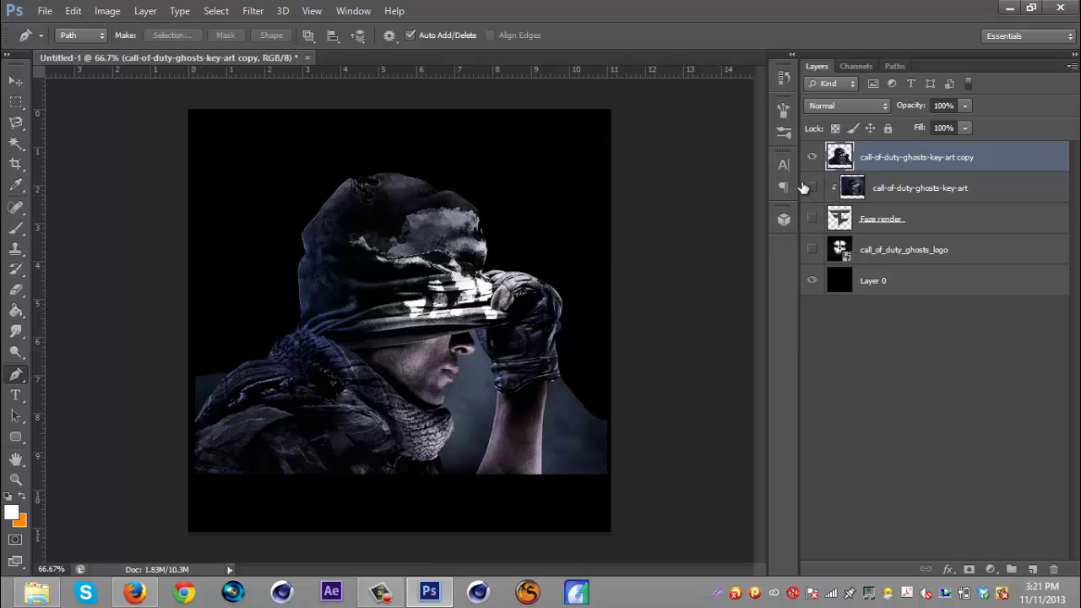
- Show the Faze render with its clipped key art, and roughly erase the lower body and forearm from the key art copy with a 112 px hard round eraser
left_click(811, 219)
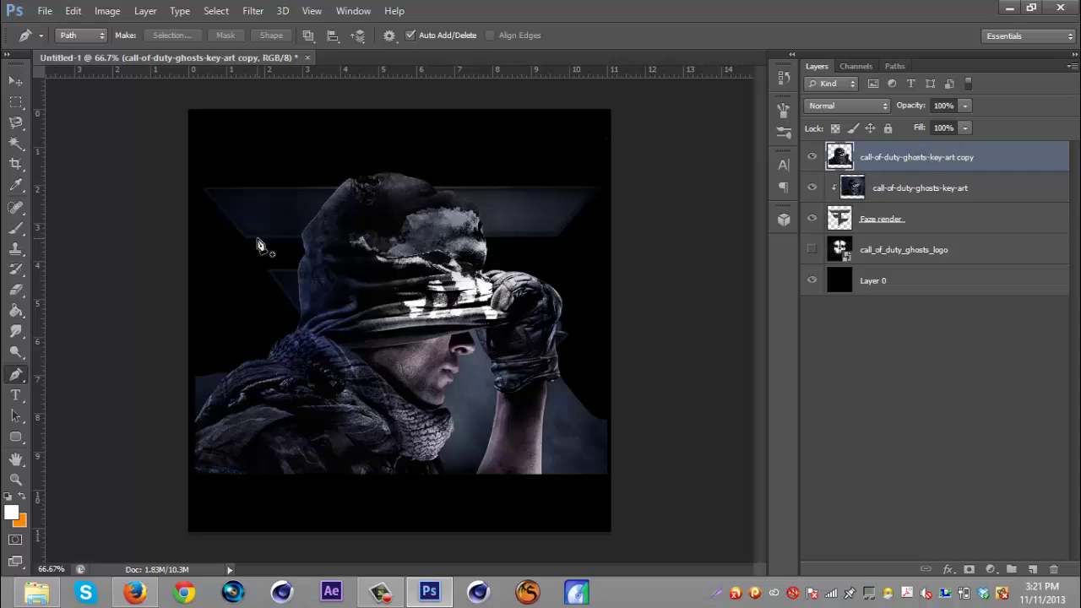
left_click(16, 290)
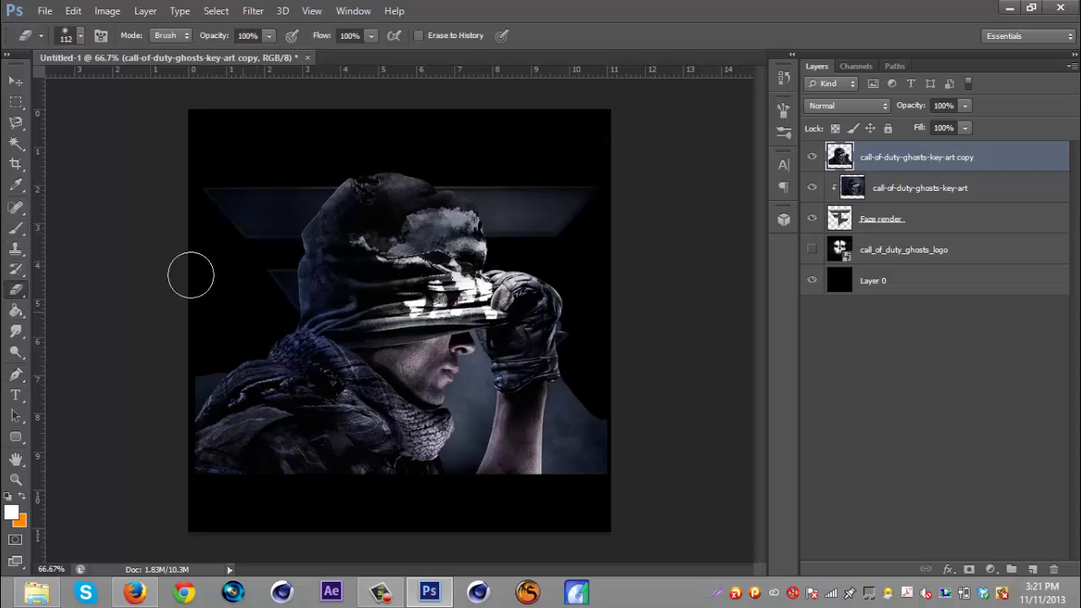
left_click(80, 36)
left_click(99, 173)
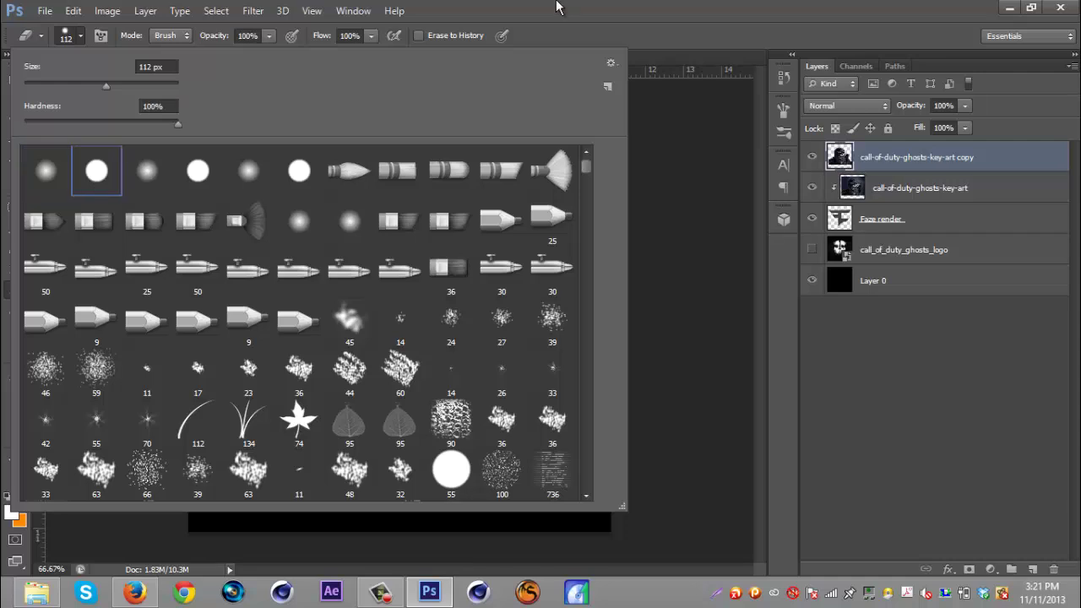
key("Return")
mouse_move(229, 410)
left_mouse_down()
mouse_move(217, 461)
mouse_move(232, 466)
mouse_move(182, 432)
left_mouse_up()
mouse_move(592, 386)
left_mouse_down()
mouse_move(550, 493)
mouse_move(540, 456)
left_mouse_up()
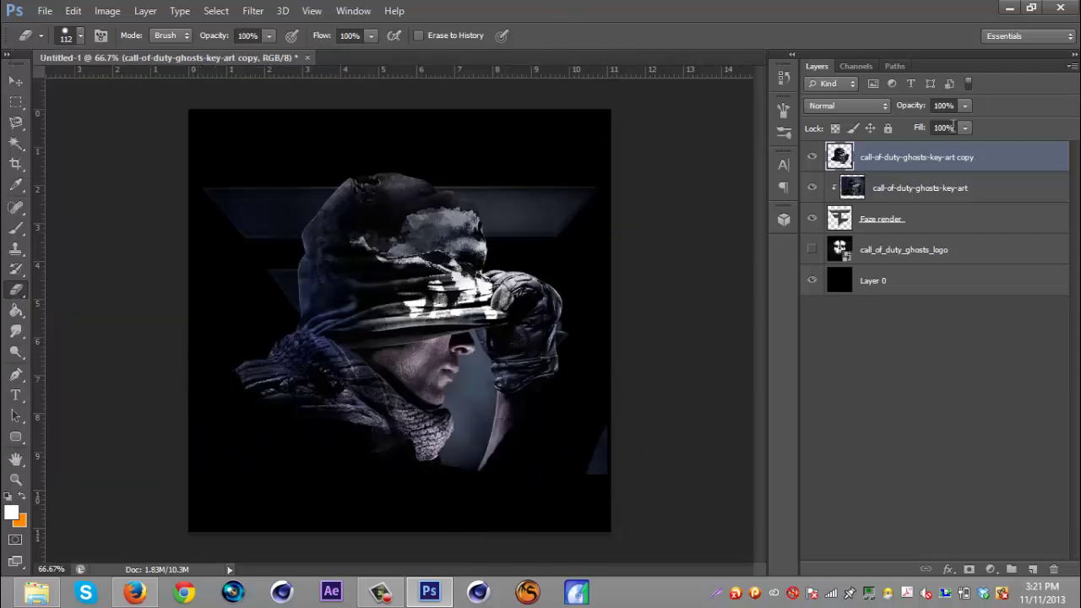
- Lower the key art copy's opacity to 49% and erase its scarf, neck and face areas around the Faze shape's lower part
left_click_drag(910, 111, 877, 111)
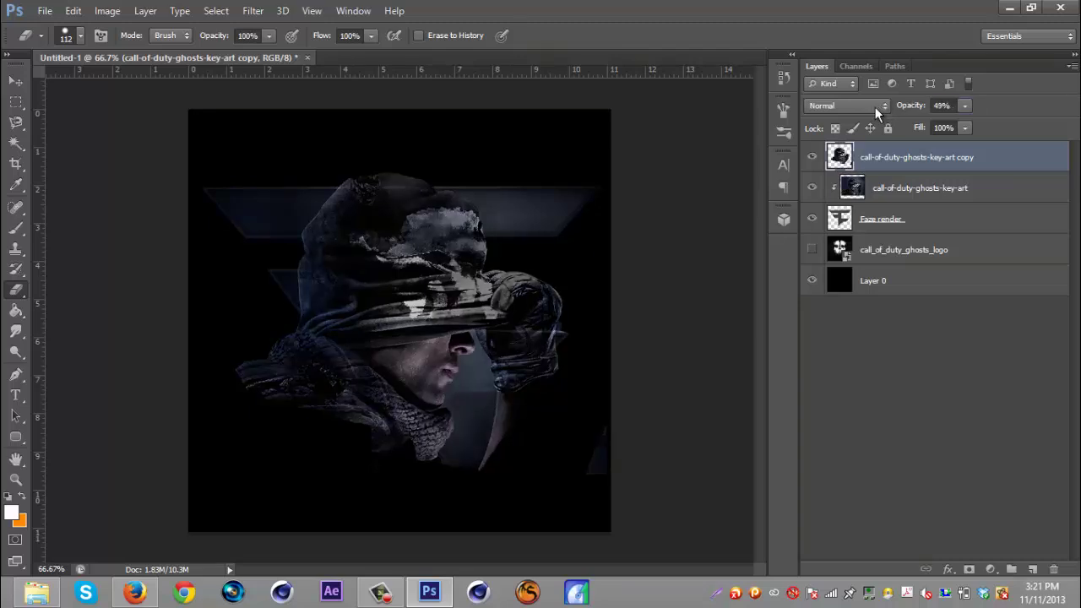
mouse_move(582, 499)
left_mouse_down()
mouse_move(499, 460)
mouse_move(493, 434)
mouse_move(580, 377)
mouse_move(513, 379)
left_mouse_up()
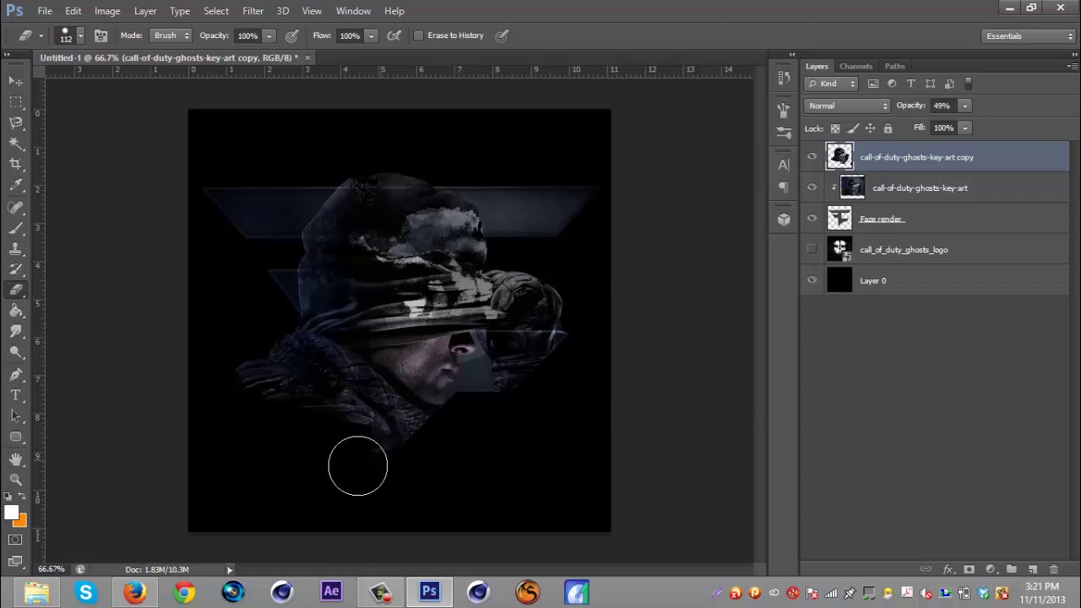
mouse_move(299, 416)
left_mouse_down()
mouse_move(206, 321)
mouse_move(374, 412)
mouse_move(258, 292)
mouse_move(341, 389)
mouse_move(321, 360)
mouse_move(414, 421)
left_mouse_up()
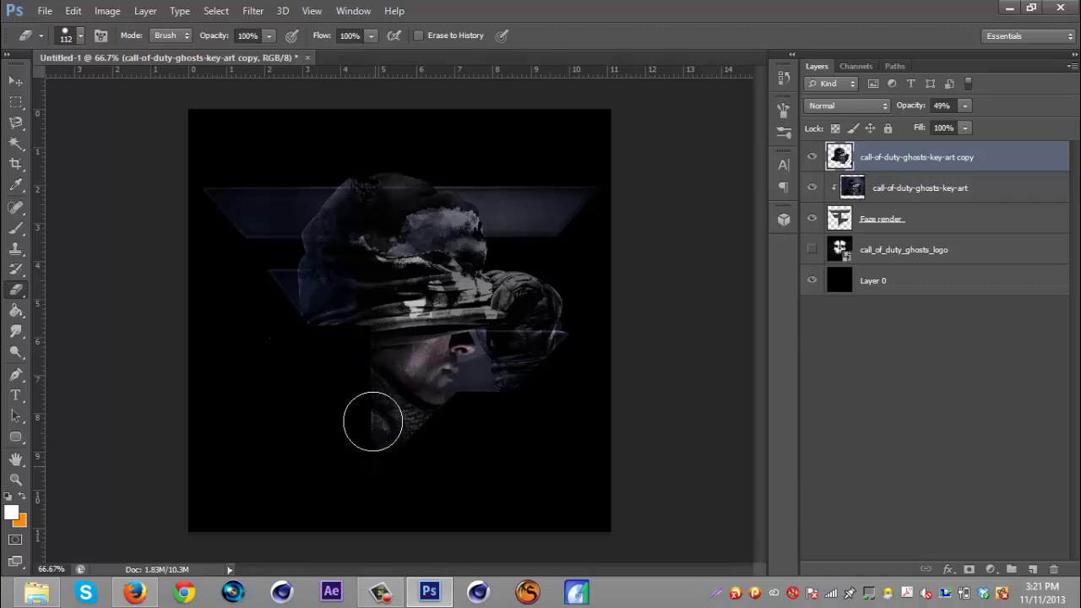
mouse_move(387, 371)
left_mouse_down()
mouse_move(509, 385)
mouse_move(470, 372)
mouse_move(371, 375)
mouse_move(432, 382)
mouse_move(400, 363)
left_mouse_up()
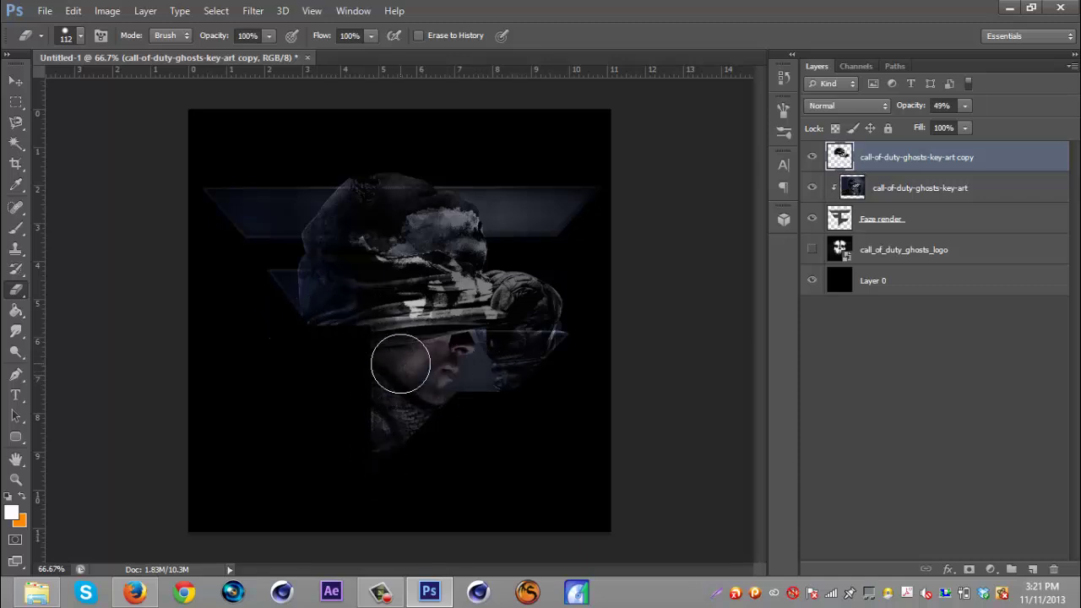
- Restore the key art copy's opacity to 100% and erase remaining bits around the face below the hood
left_click(811, 252)
left_click_drag(912, 110, 958, 110)
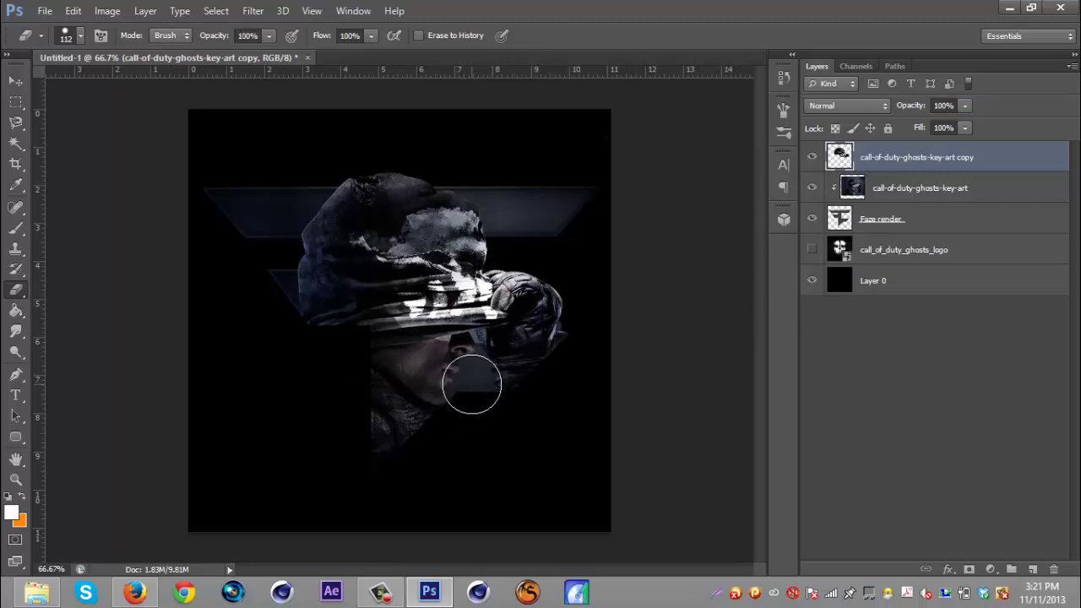
left_click_drag(472, 385, 397, 329)
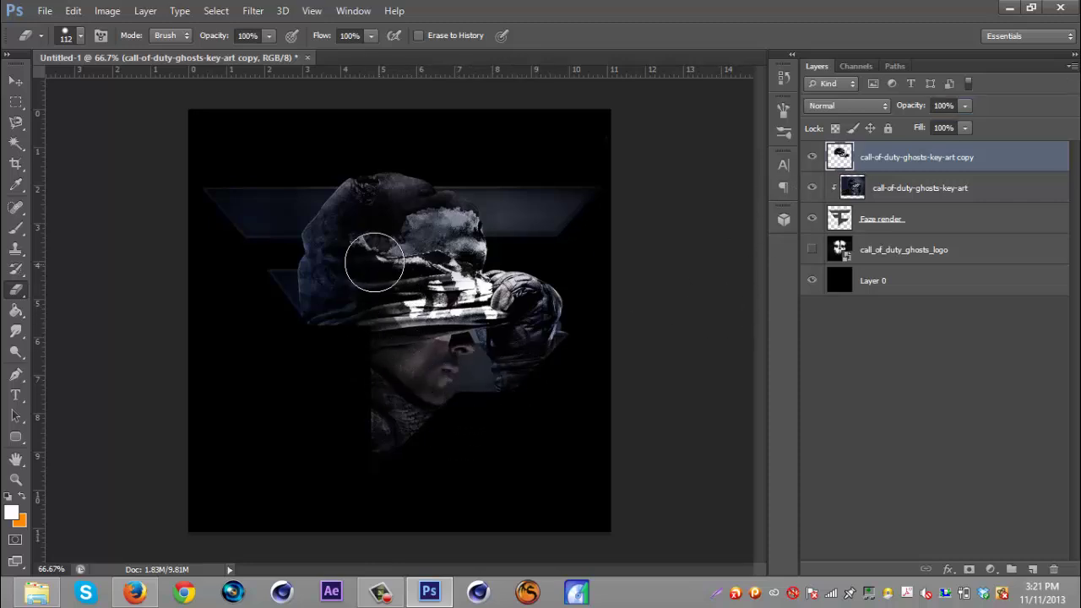
- Compare the composition with the key art copy layer hidden and shown
left_click(811, 157)
left_click(811, 157)
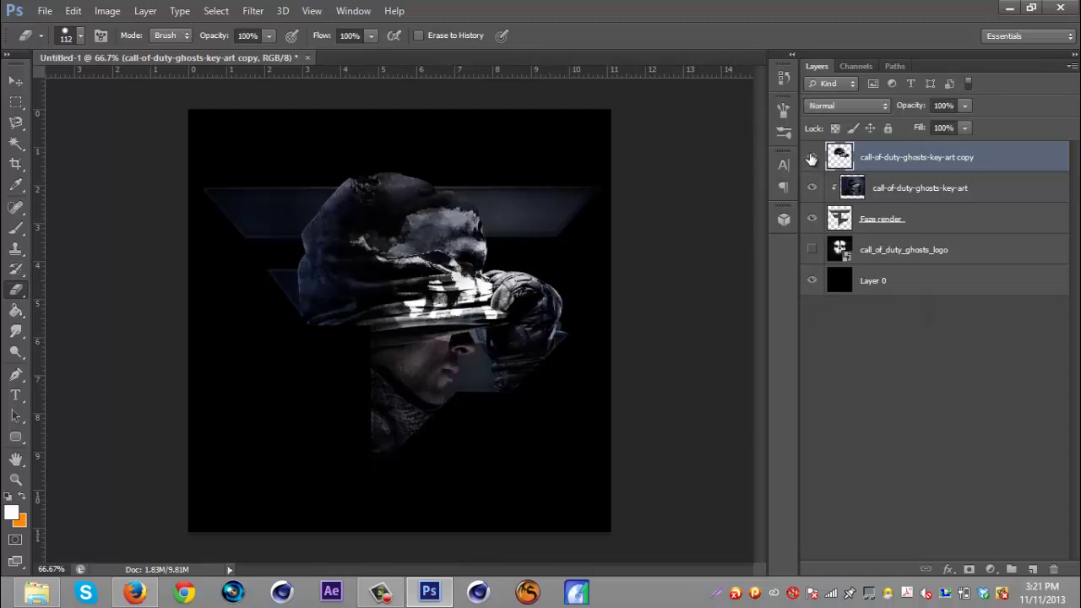
left_click(811, 157)
left_click(811, 157)
left_click(811, 157)
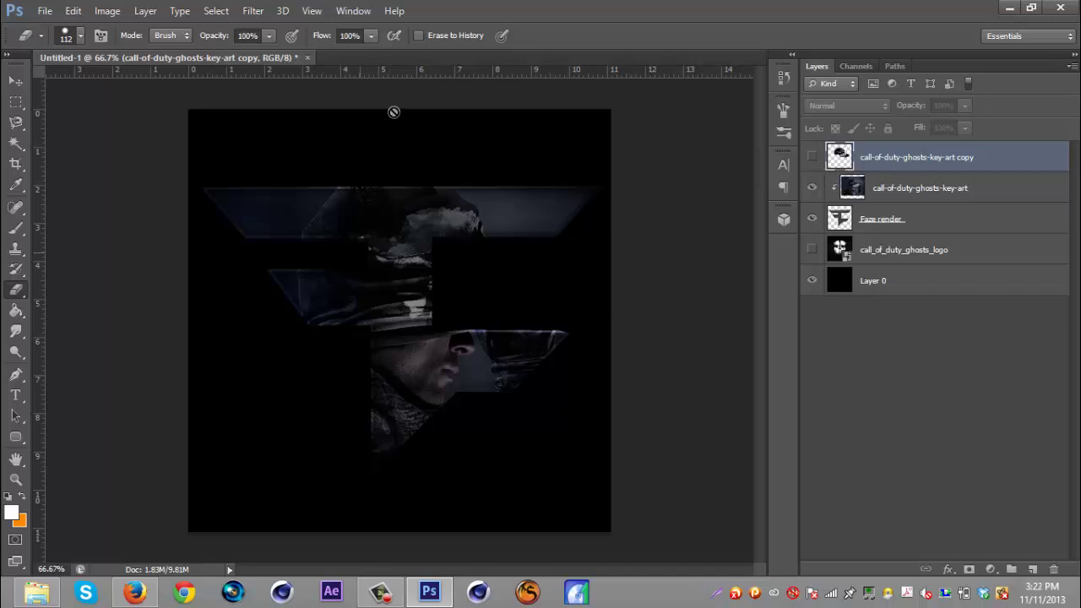
left_click(811, 158)
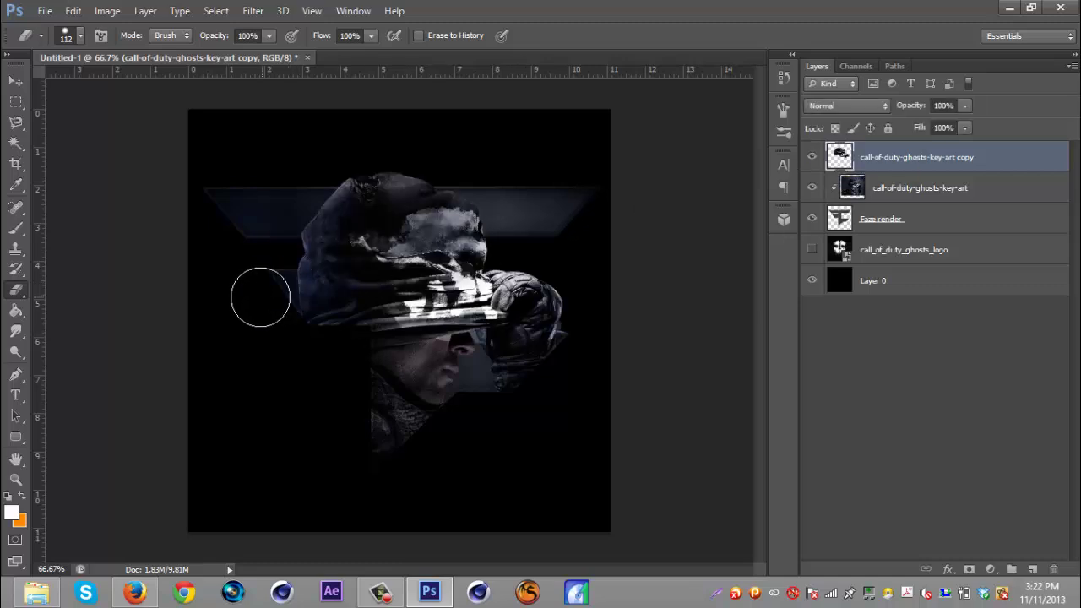
- Touch up the key art copy along the hood's lower edge with the eraser and switch it to a soft round brush
left_click_drag(391, 330, 419, 338)
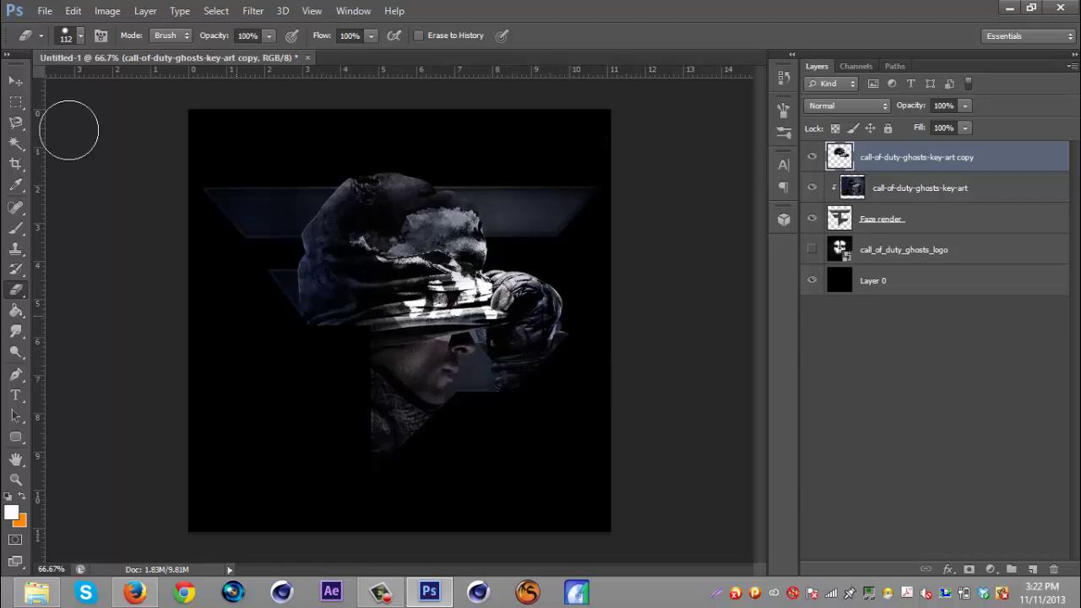
left_click(78, 37)
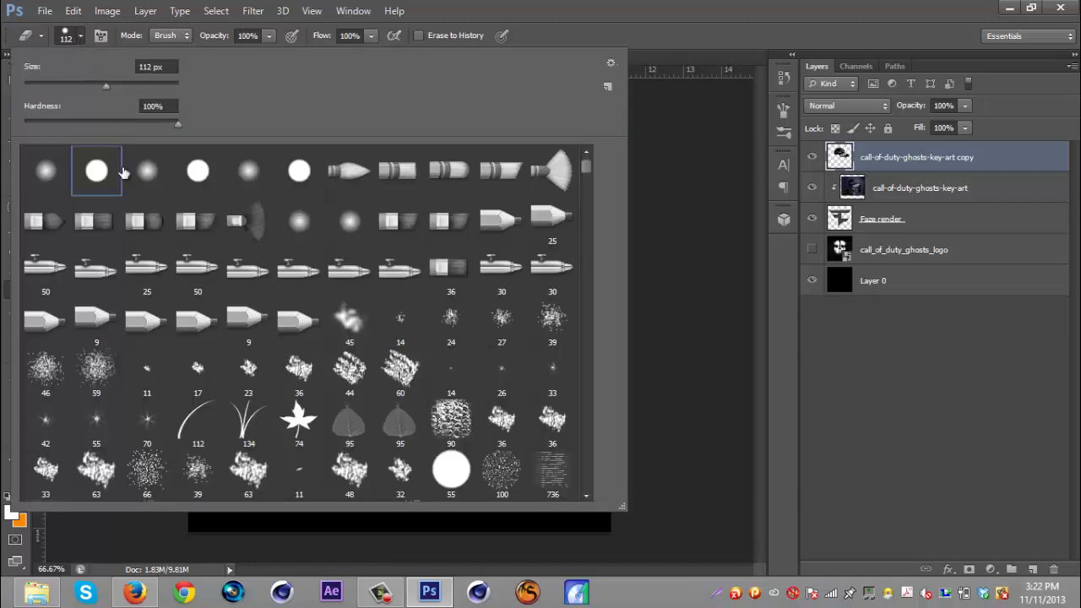
left_click(721, 7)
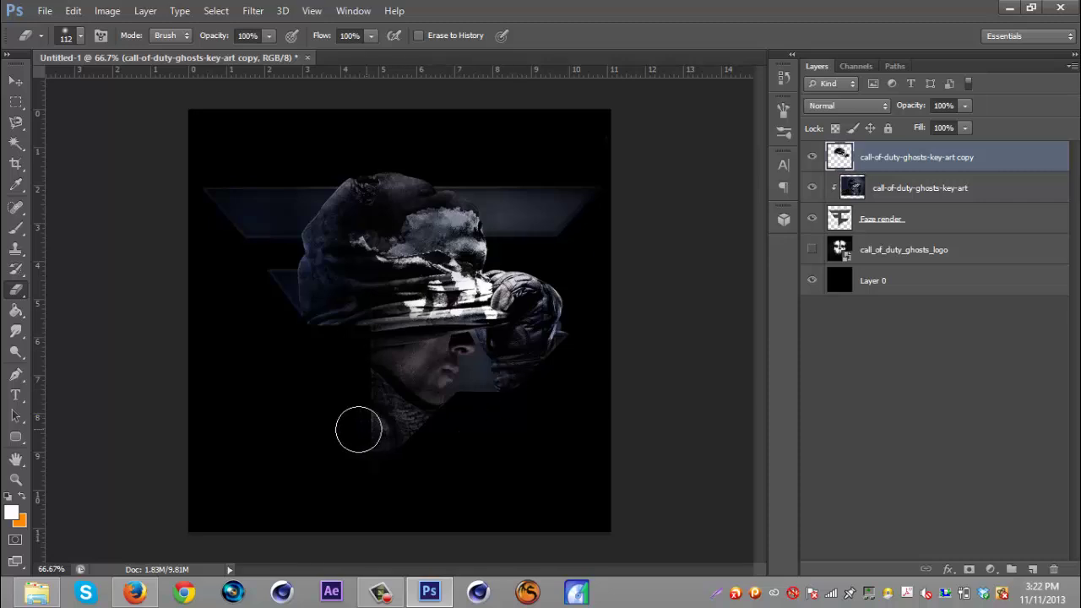
key("ctrl+minus")
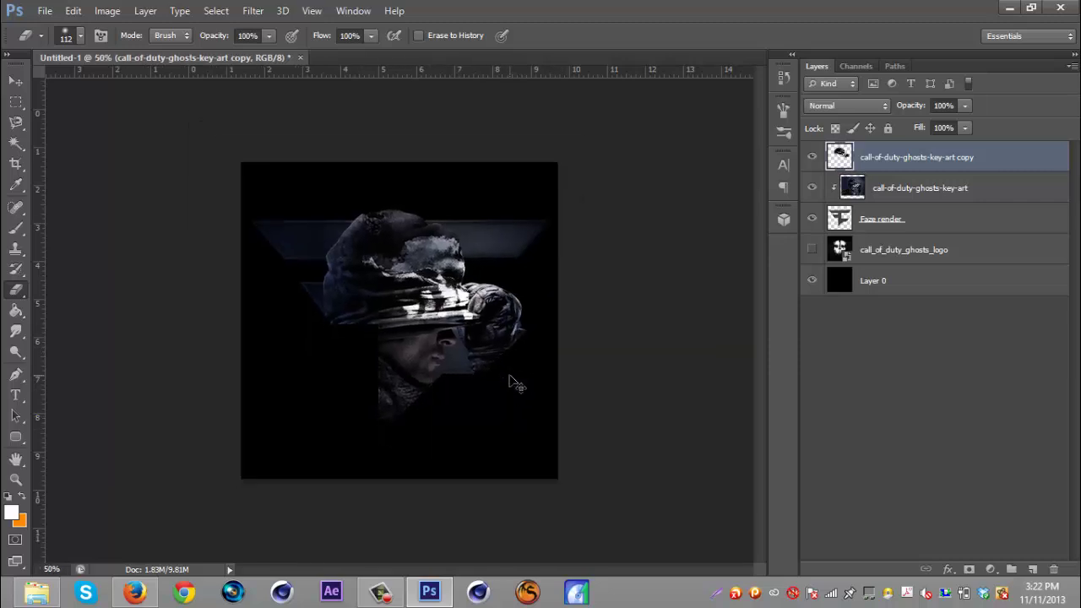
key("ctrl+minus")
key("ctrl+plus")
key("ctrl+plus")
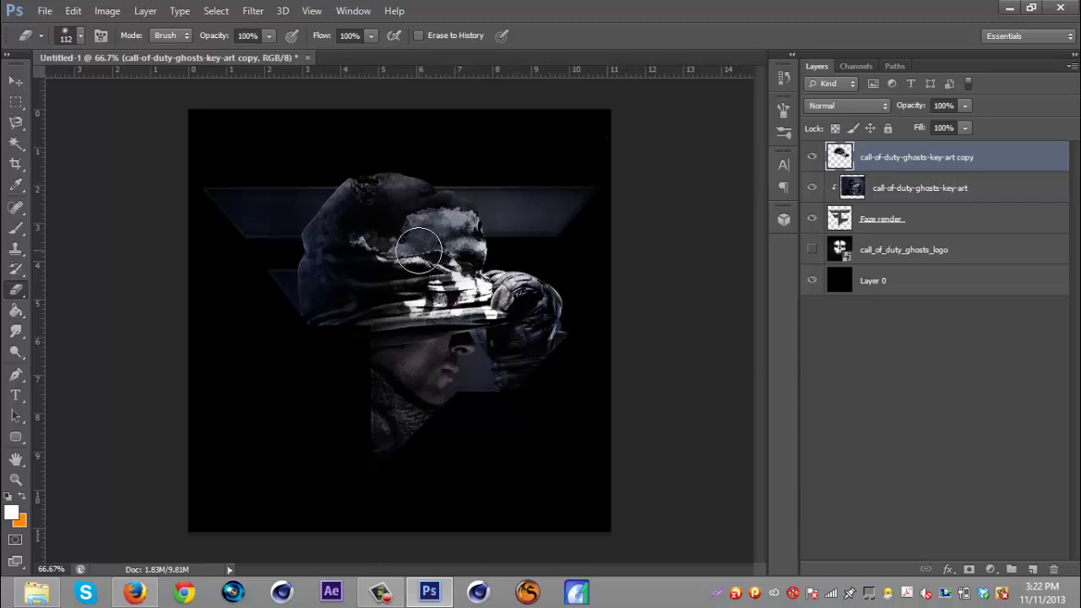
- Add a new layer above the clipped key art layer and ready the Brush tool with black as the foreground colour
left_click_drag(509, 256, 325, 279)
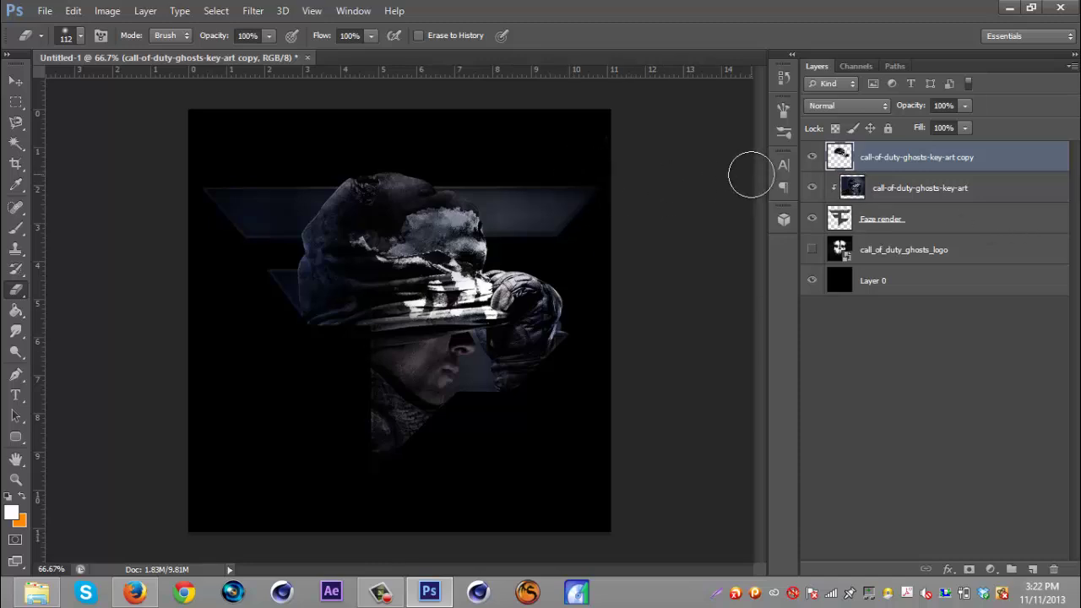
left_click(981, 182)
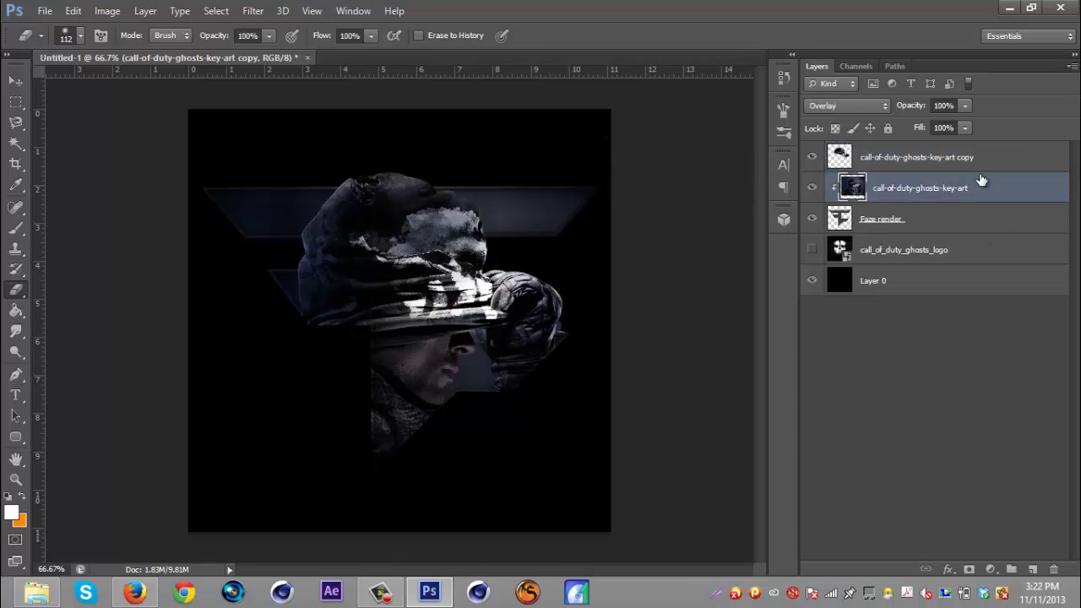
left_click(1032, 569)
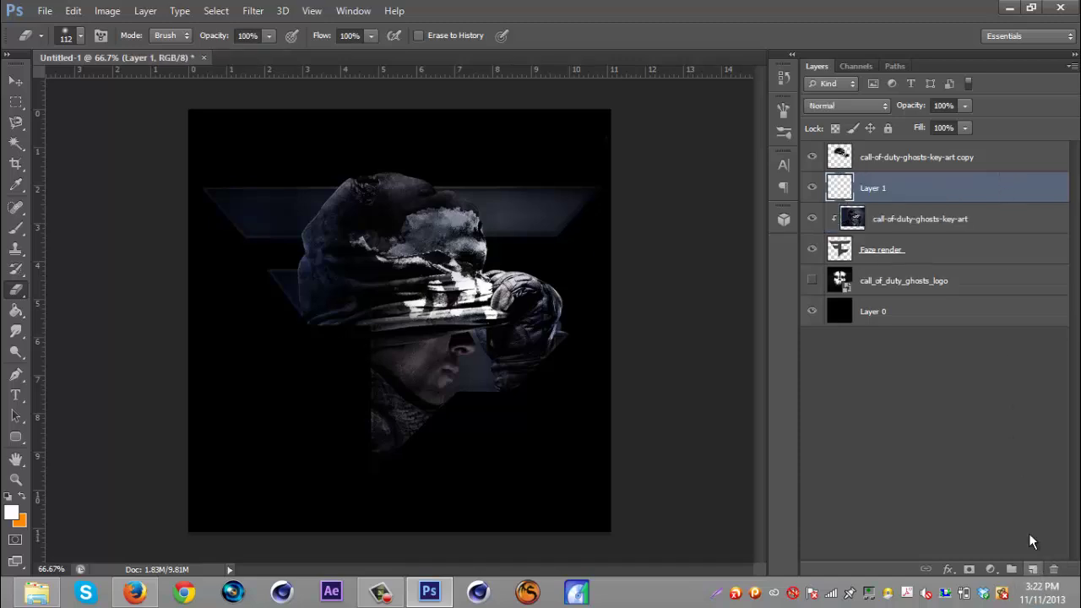
left_click(16, 228)
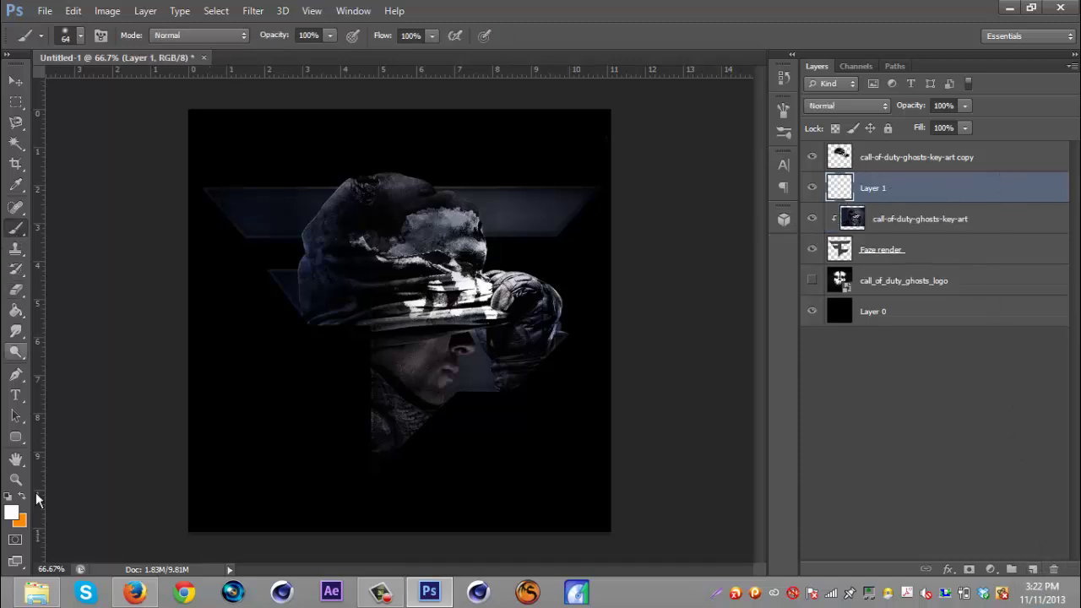
left_click(813, 158)
left_click(812, 158)
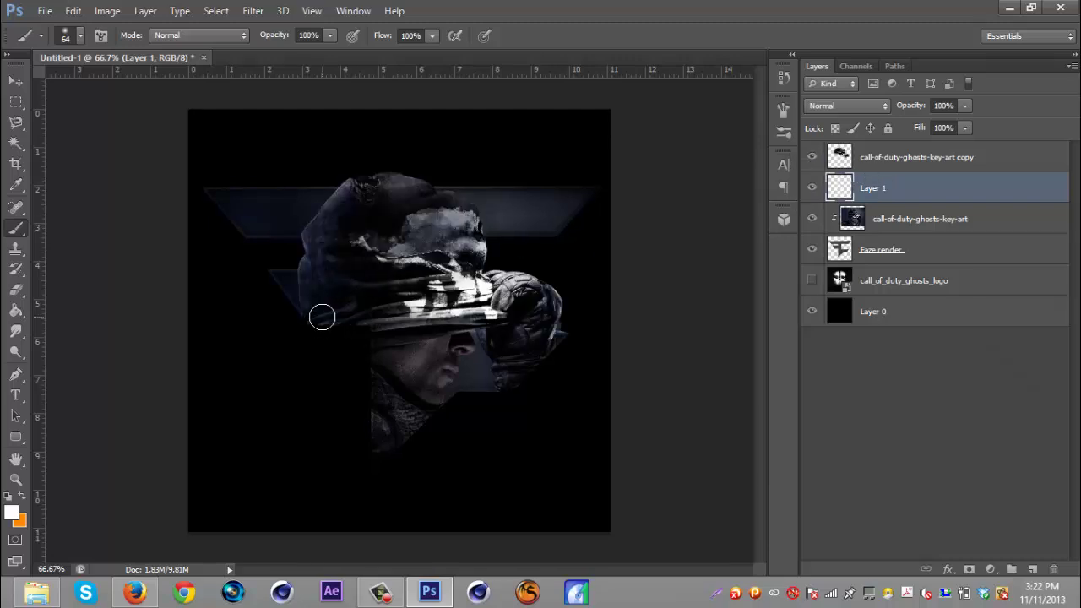
left_click(11, 511)
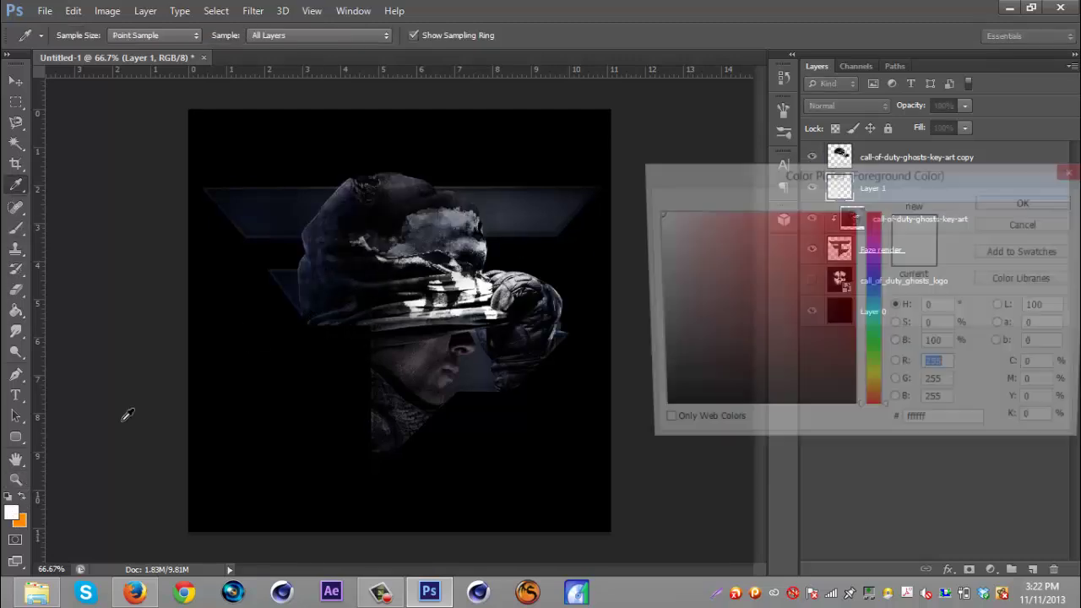
left_click_drag(669, 300, 675, 448)
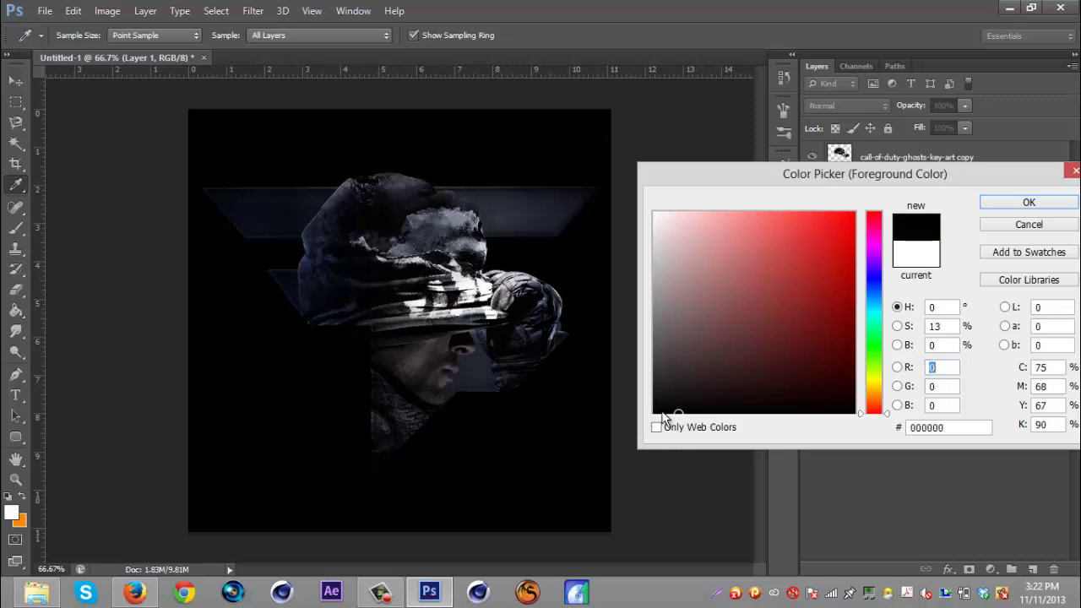
left_click(1028, 200)
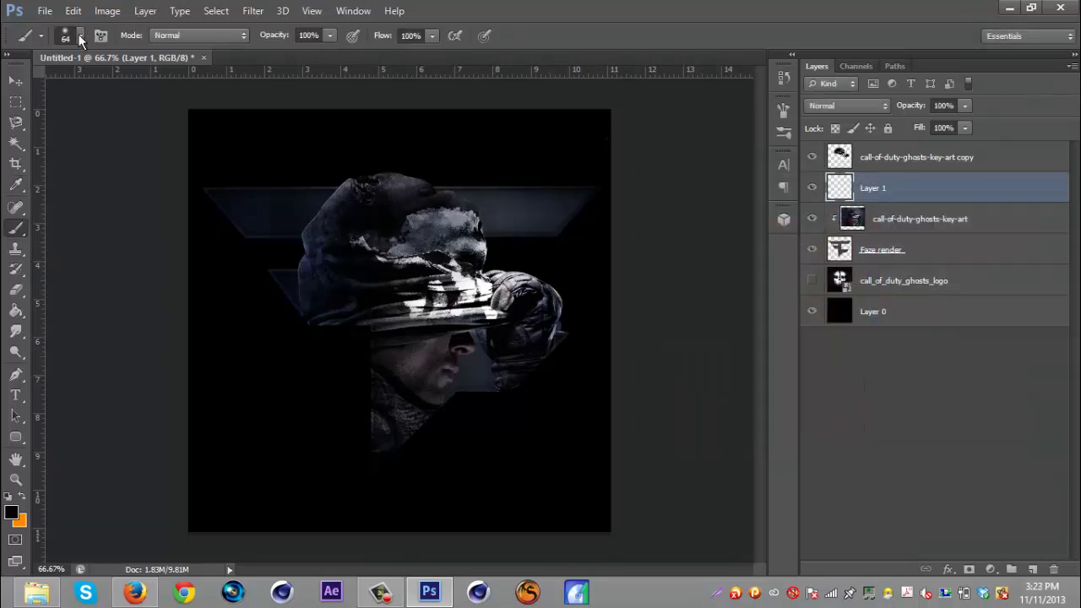
- Paint soft black shading around the soldier's hood on the new layer with a 135 px brush
left_click(80, 36)
left_click_drag(102, 89, 115, 86)
key("Return")
mouse_move(330, 292)
left_mouse_down()
mouse_move(326, 251)
mouse_move(377, 197)
mouse_move(448, 222)
mouse_move(467, 252)
left_mouse_up()
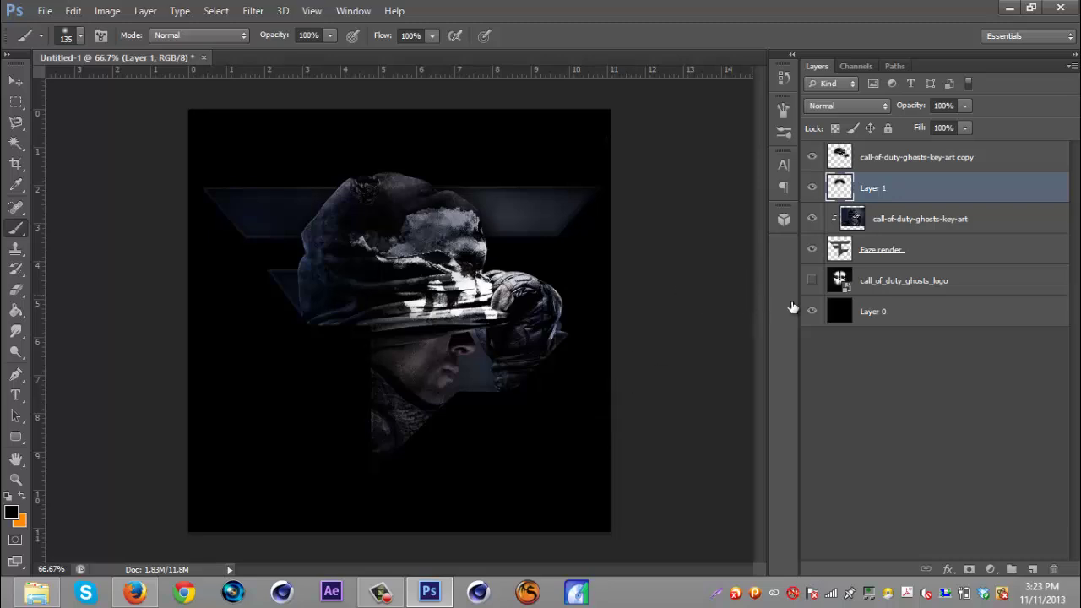
- Show the call_of_duty_ghosts_logo layer and try enlarging it to about 171% behind the Faze shape
left_click(812, 280)
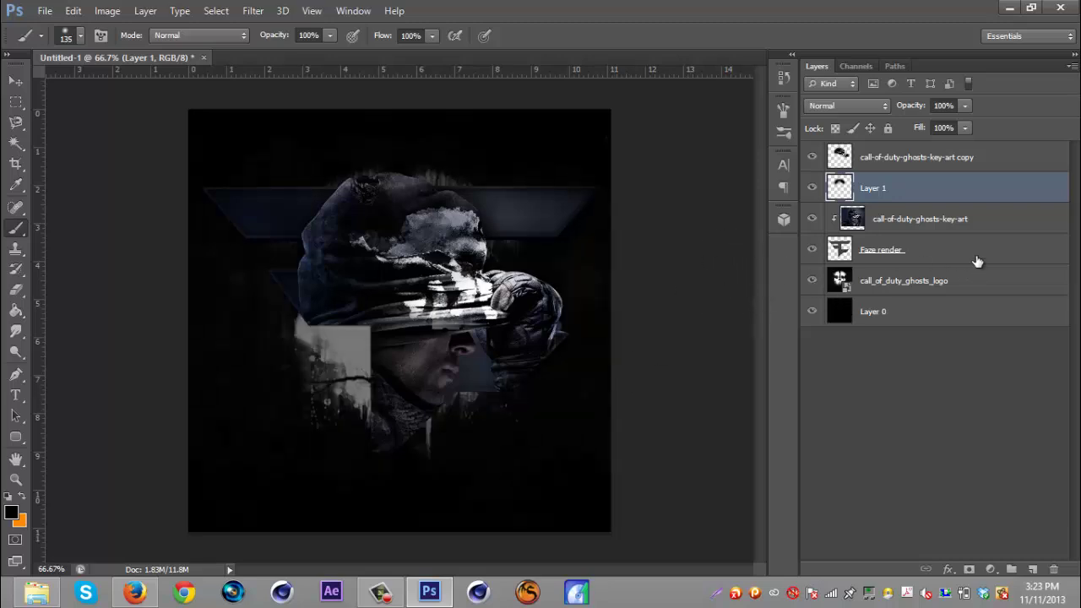
left_click(958, 287)
key("ctrl+t")
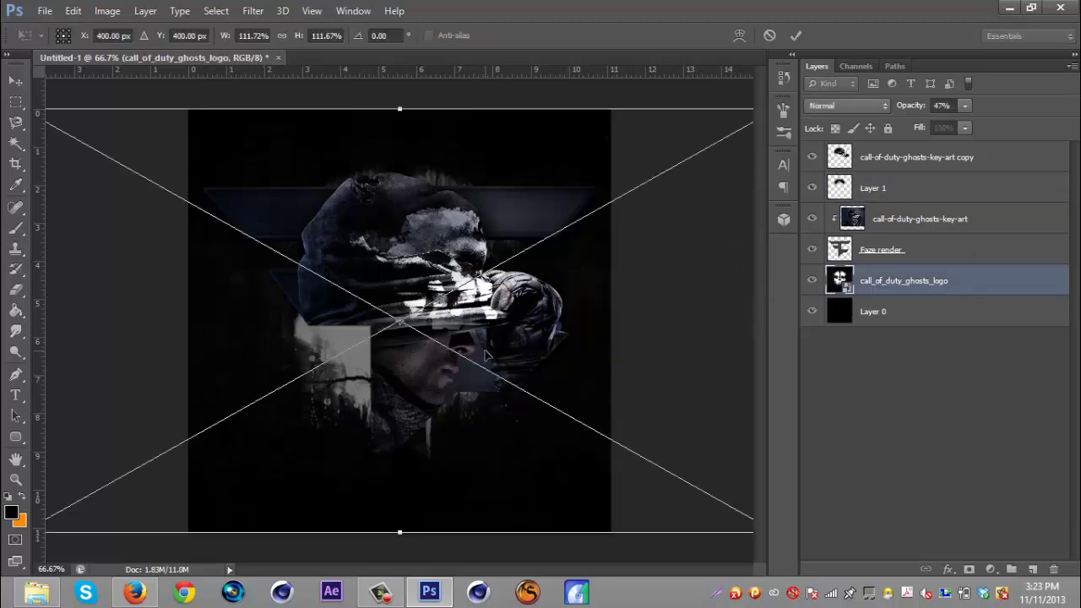
key("ctrl+minus")
key("ctrl+minus")
key("ctrl+minus")
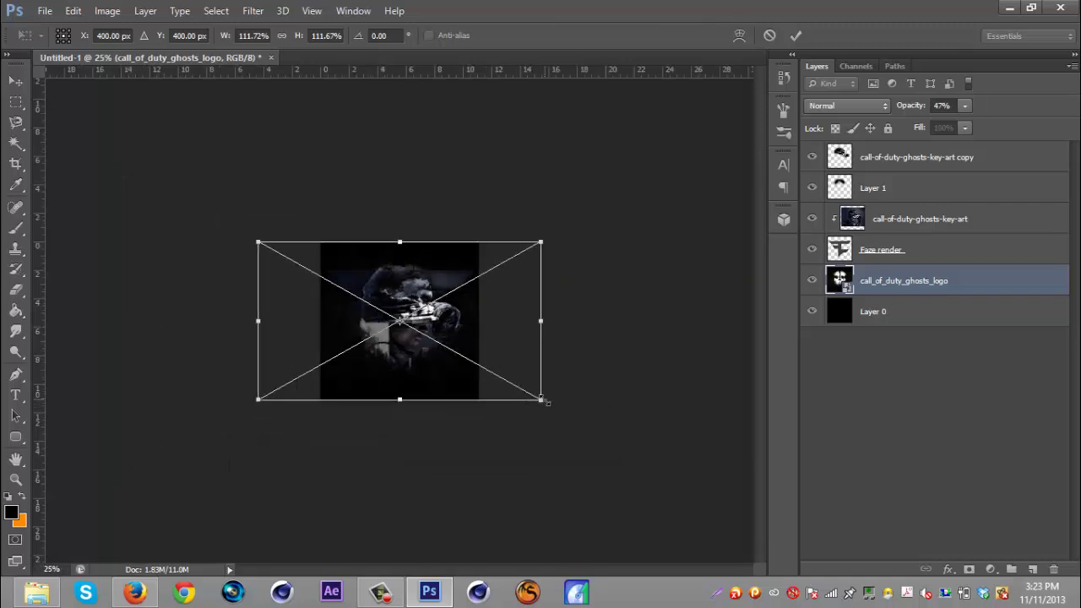
left_click_drag(541, 401, 685, 483)
left_click_drag(596, 381, 531, 357)
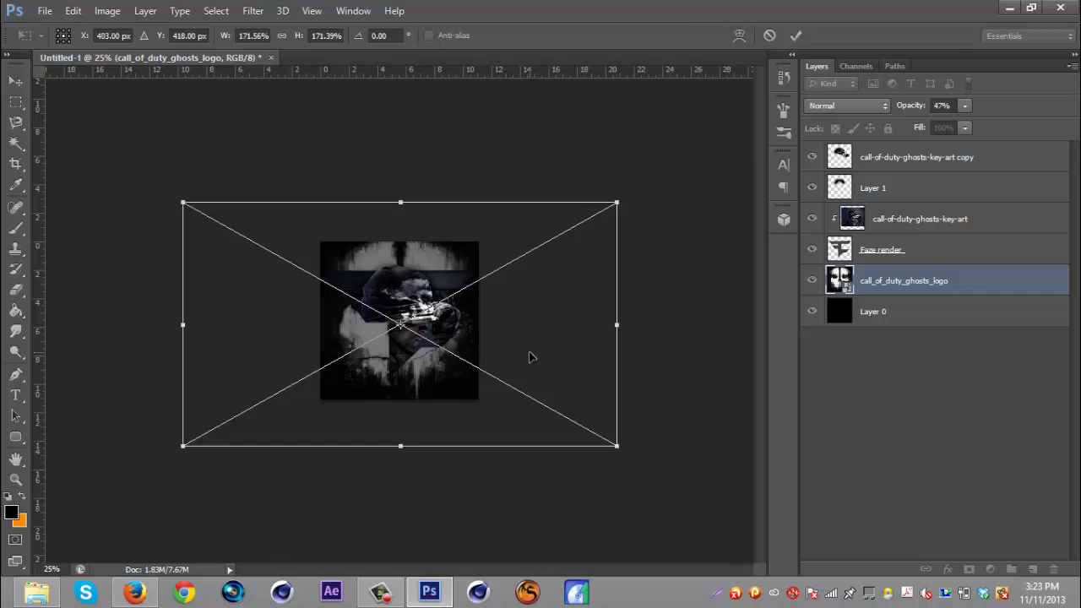
key("Return")
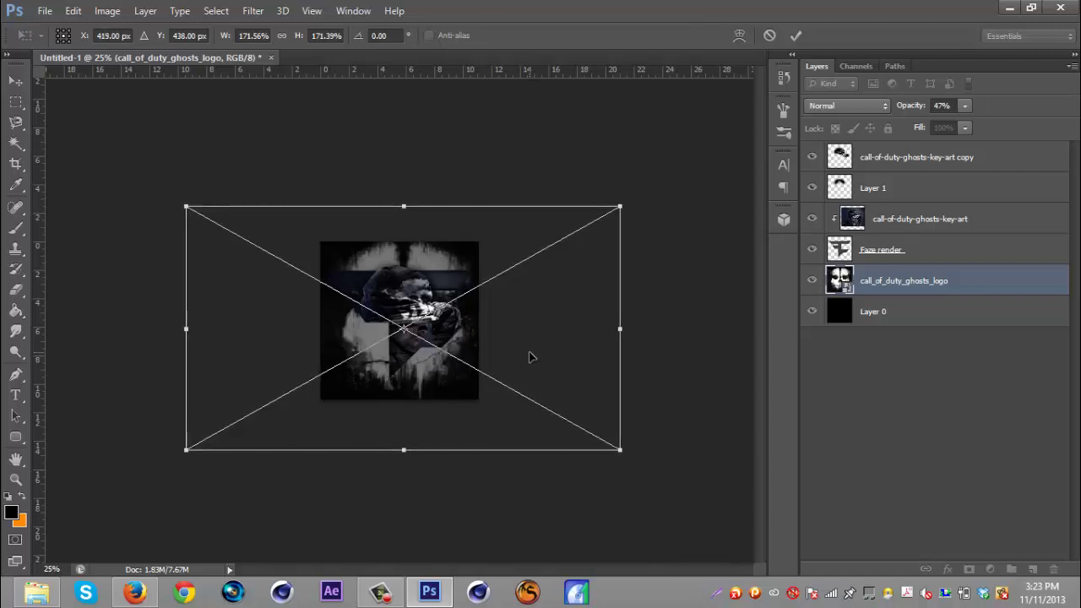
- Lower the call_of_duty_ghosts_logo layer's opacity to 16% and delete the layer
key("b")
key("ctrl+plus")
key("ctrl+plus")
key("ctrl+plus")
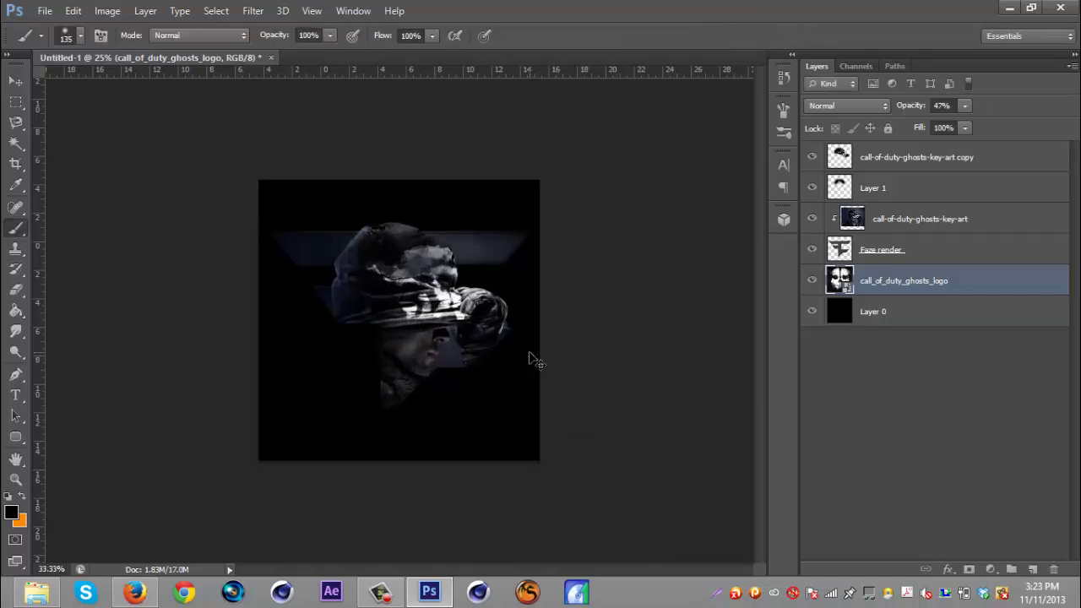
left_click_drag(914, 110, 892, 111)
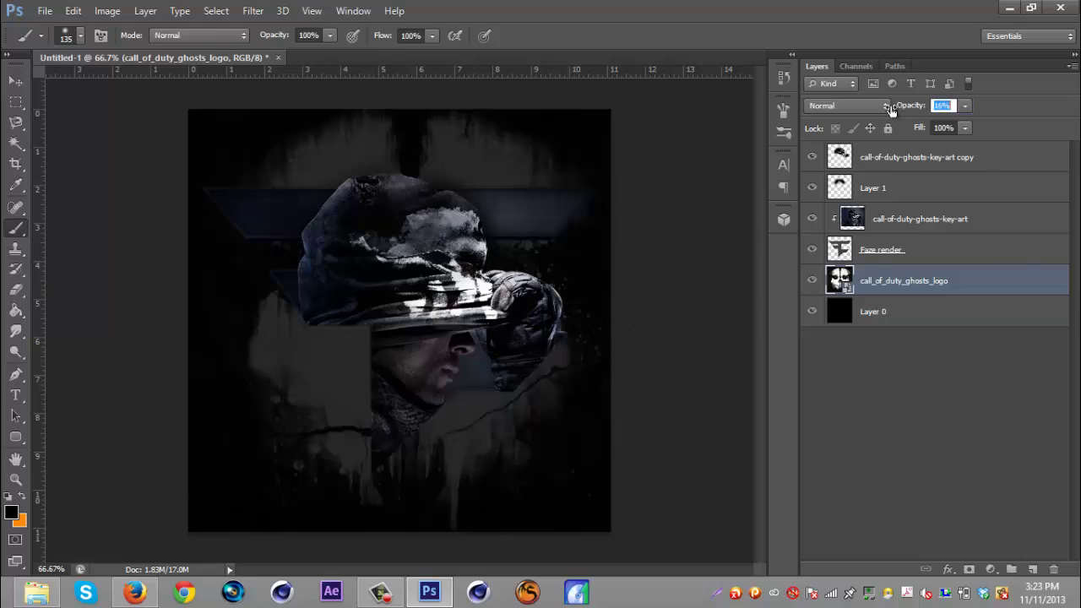
key("Delete")
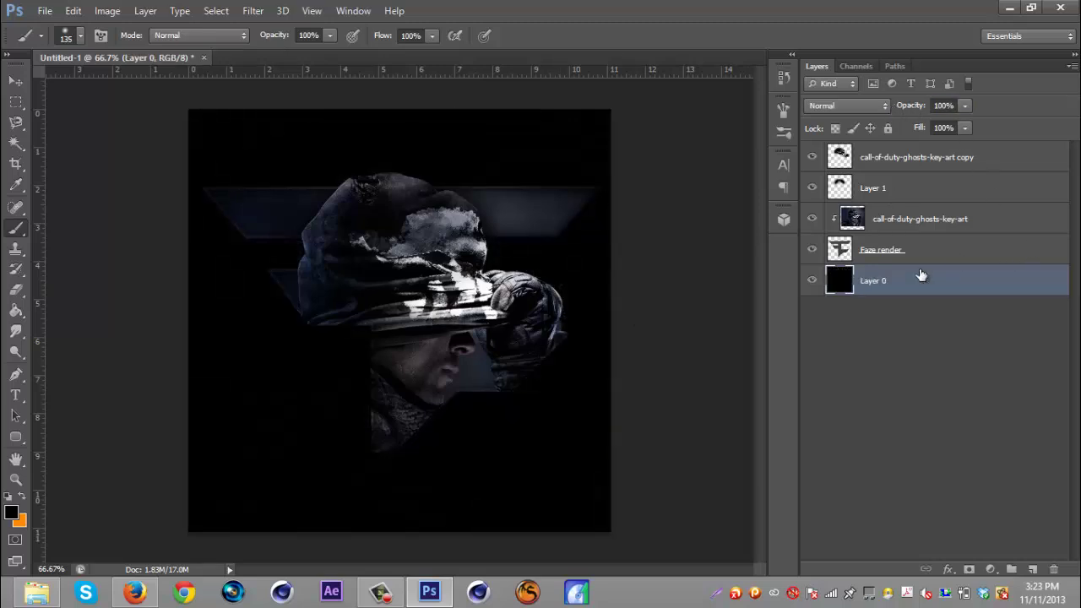
- Duplicate the clipped key art layer, place the copy below the Faze render and set its blend mode to Normal
left_click(917, 220)
key("ctrl+j")
left_click_drag(917, 219, 926, 296)
left_click(17, 80)
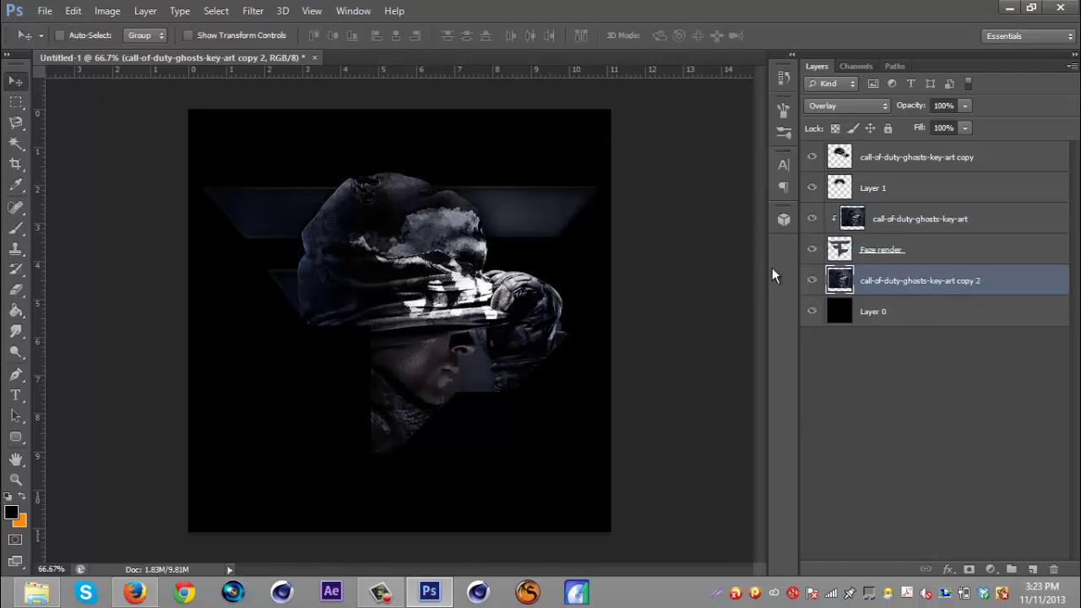
left_click(862, 103)
left_click(832, 125)
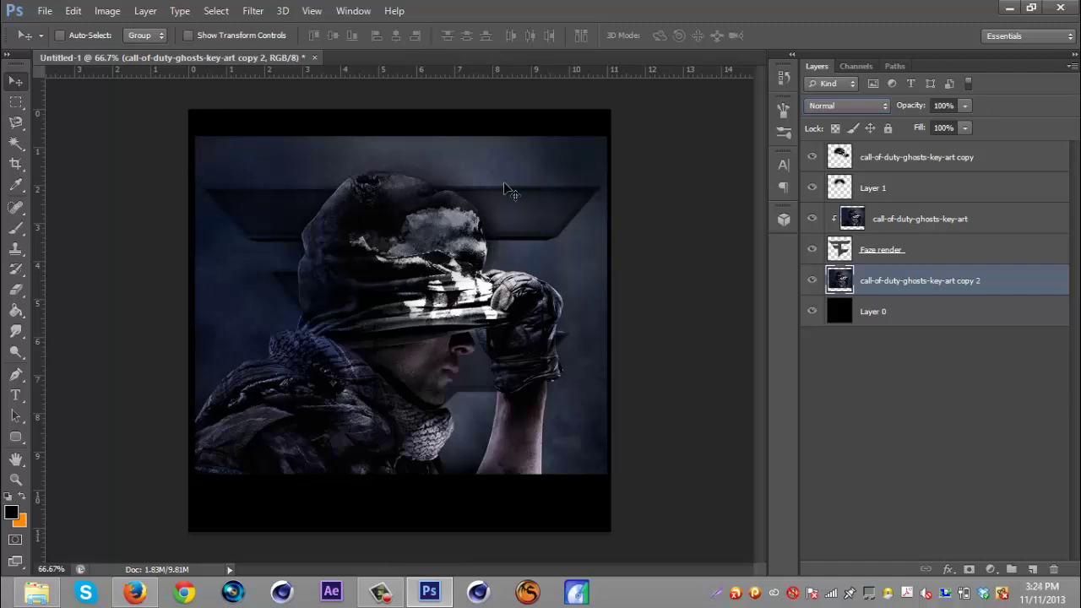
- Enlarge the background key art copy to about 131% so it covers the canvas and lower its opacity to 18%
key("ctrl+t")
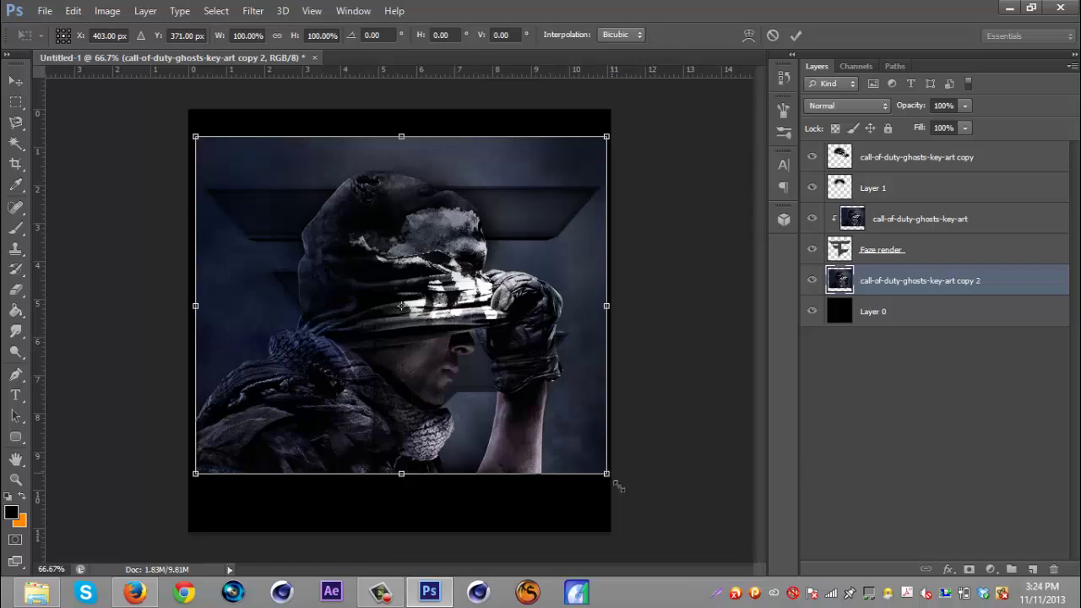
left_click_drag(610, 488, 679, 550)
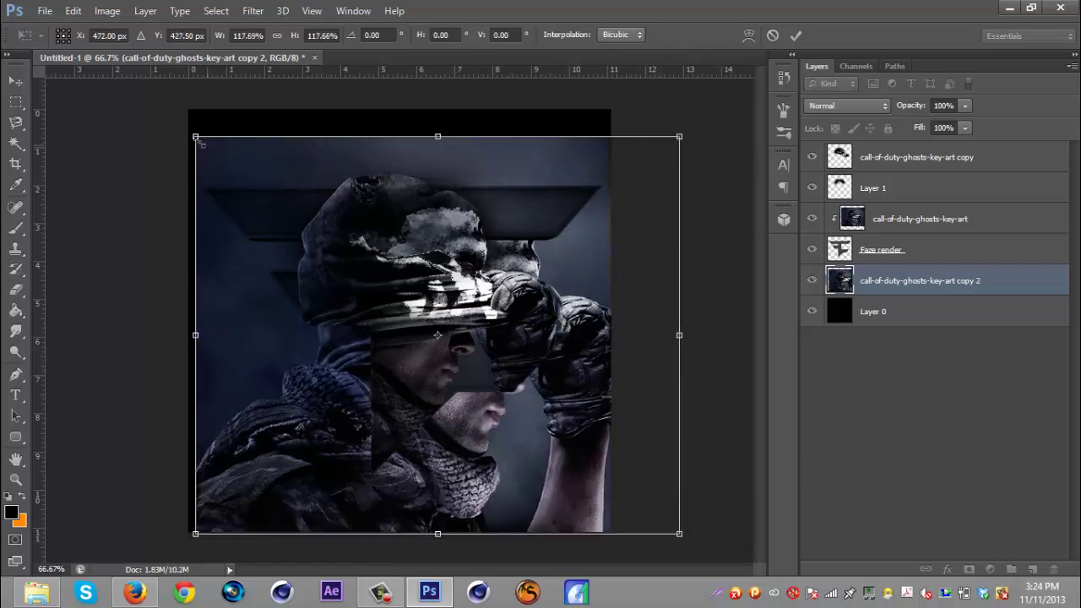
left_click_drag(195, 136, 138, 84)
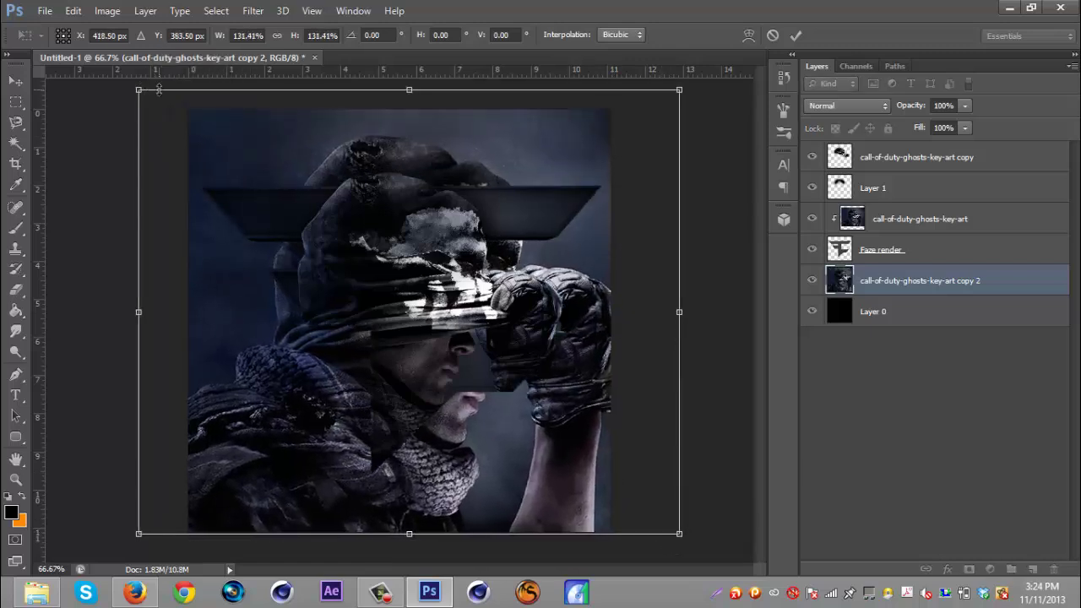
key("Return")
left_click_drag(920, 108, 861, 108)
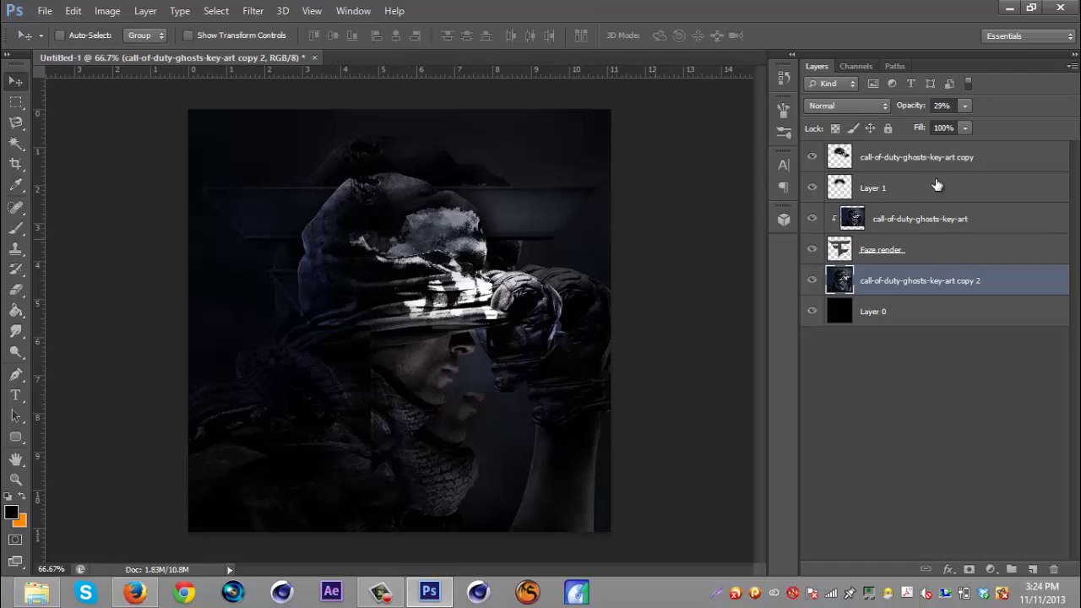
left_click_drag(912, 110, 905, 110)
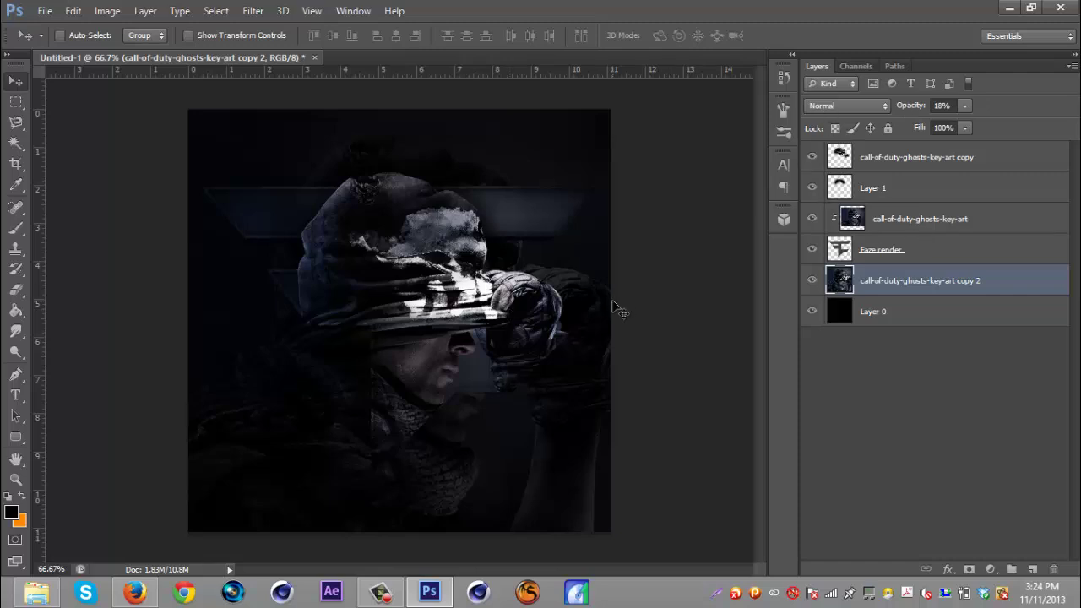
- Add a Curves adjustment layer above all layers, pulling the shadows down and adding a control point in the highlights
left_click(974, 168)
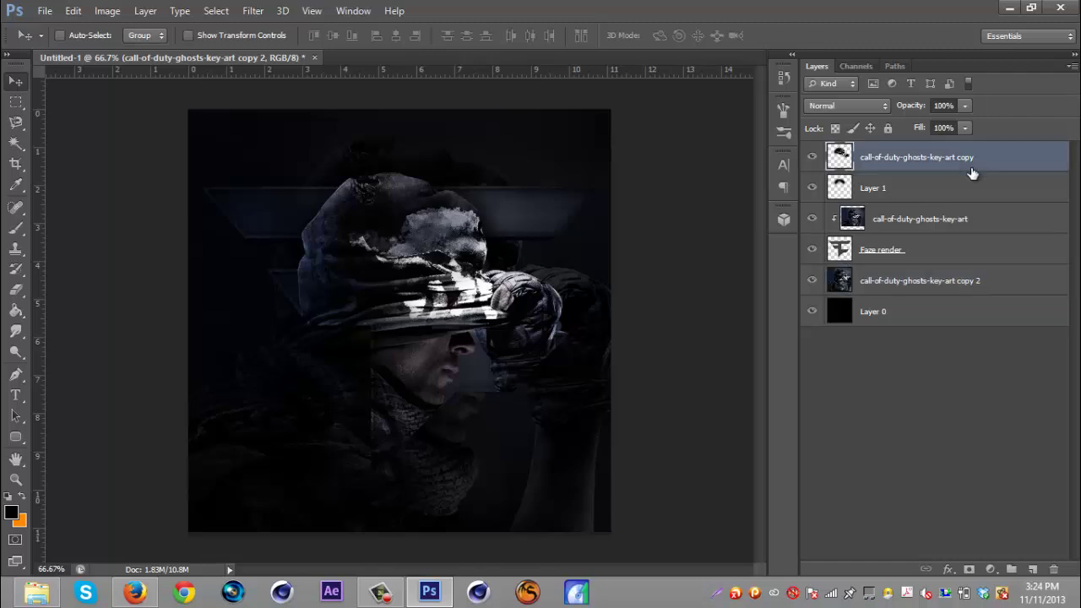
left_click(990, 569)
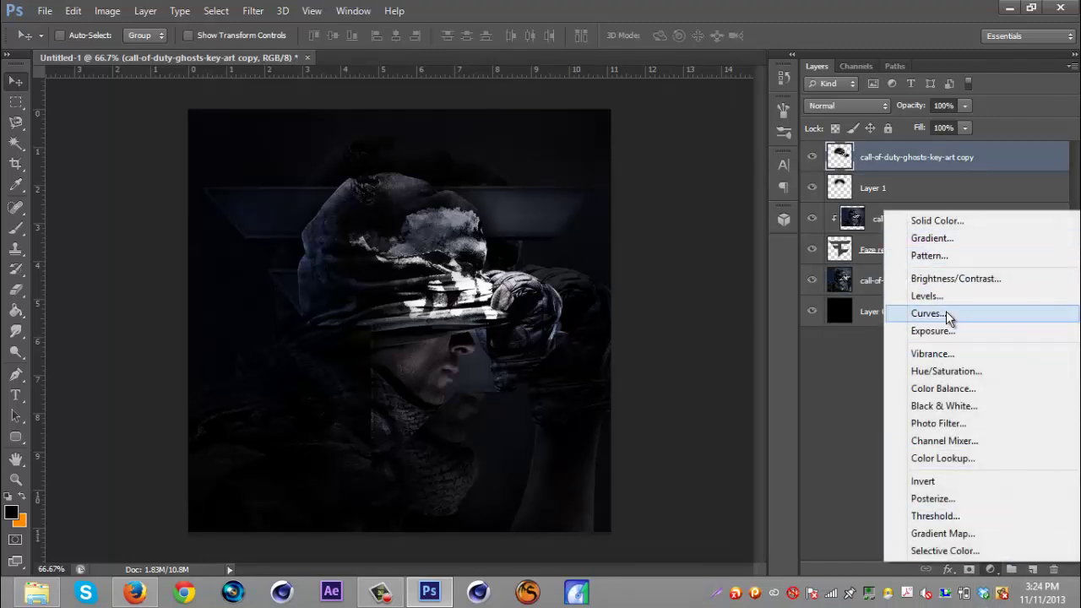
left_click(946, 312)
left_click_drag(685, 451, 685, 462)
left_click_drag(756, 395, 753, 386)
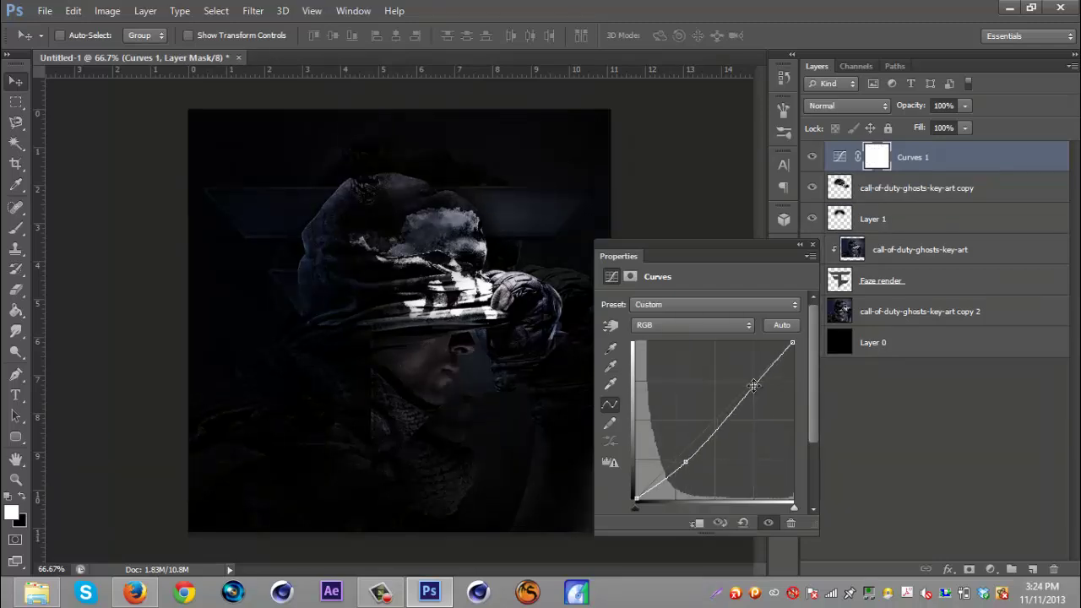
left_click(812, 245)
- Apply a Drop Shadow to the Faze render layer with distance 0 px, spread 11% and size 21 px
left_click(944, 284)
double_click(943, 284)
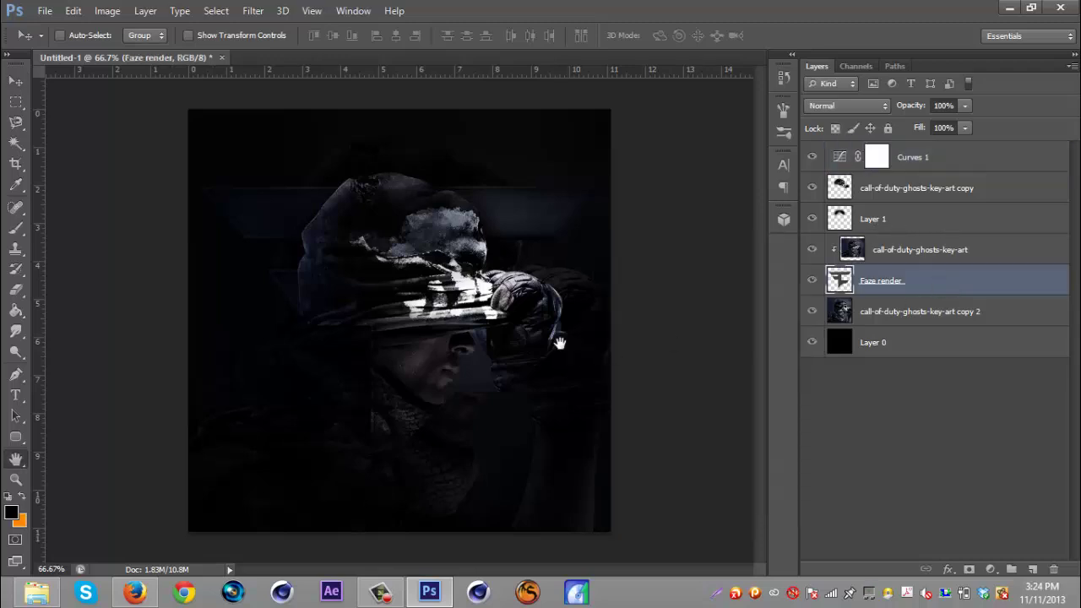
left_click(602, 302)
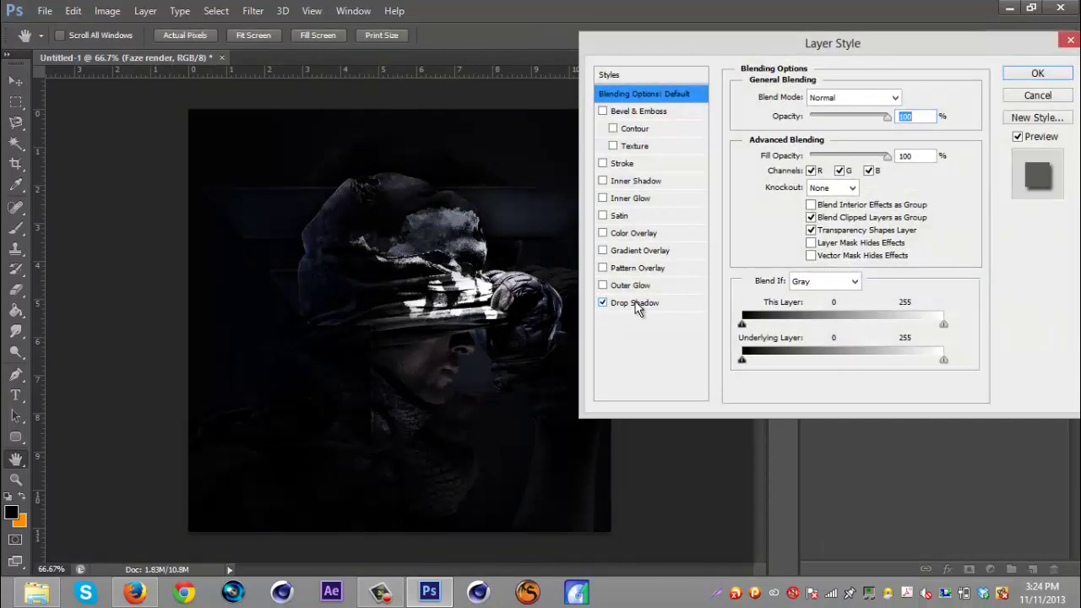
left_click(635, 302)
left_click_drag(801, 166, 812, 203)
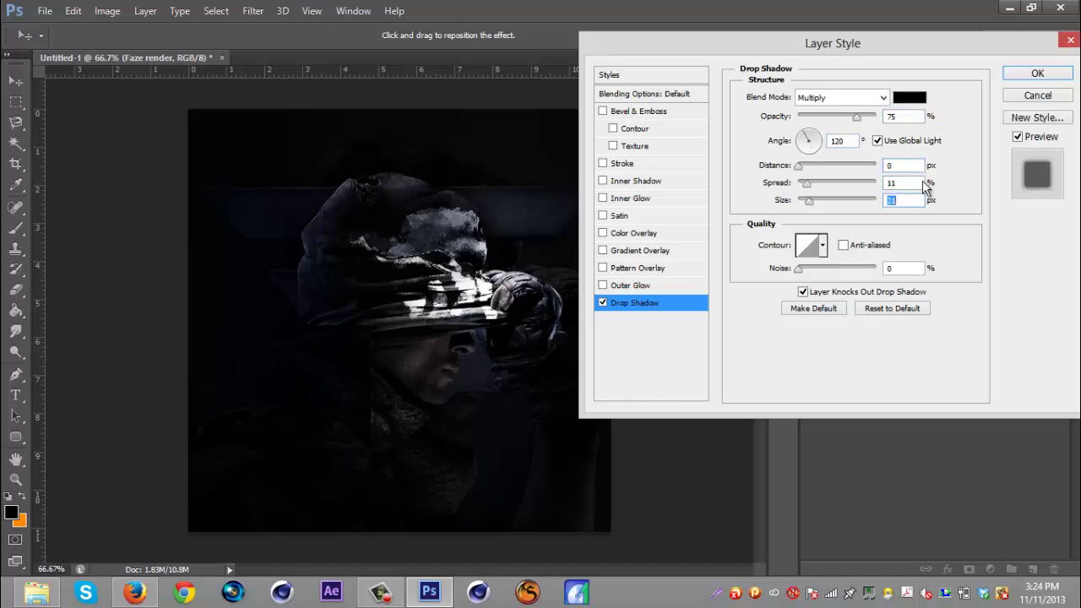
left_click(1037, 75)
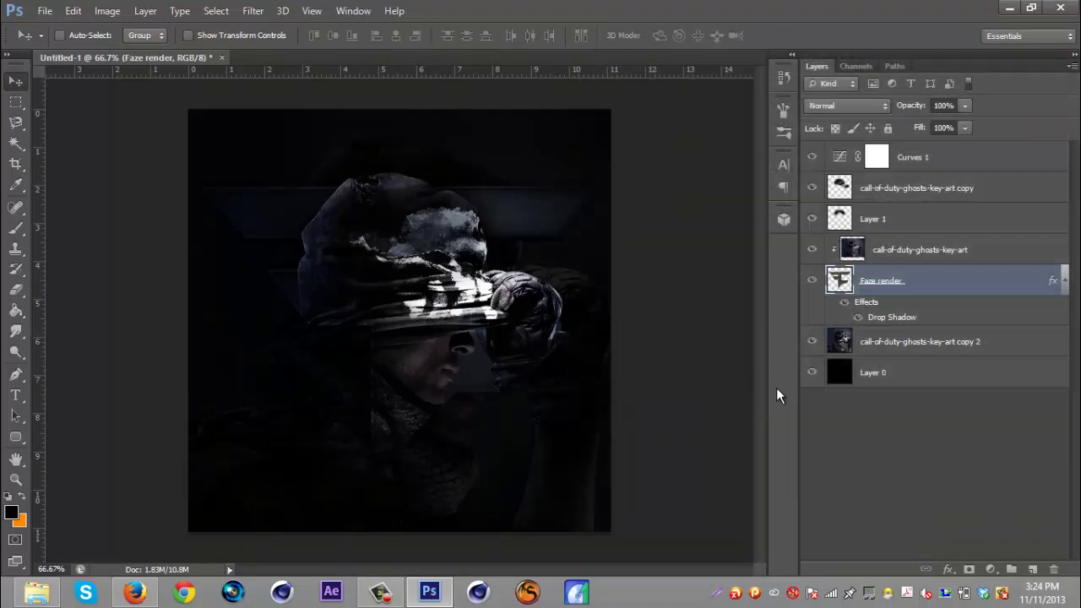
- Compare the logo with the background key art copy and black Layer 0 hidden and shown
left_click_drag(811, 341, 812, 386)
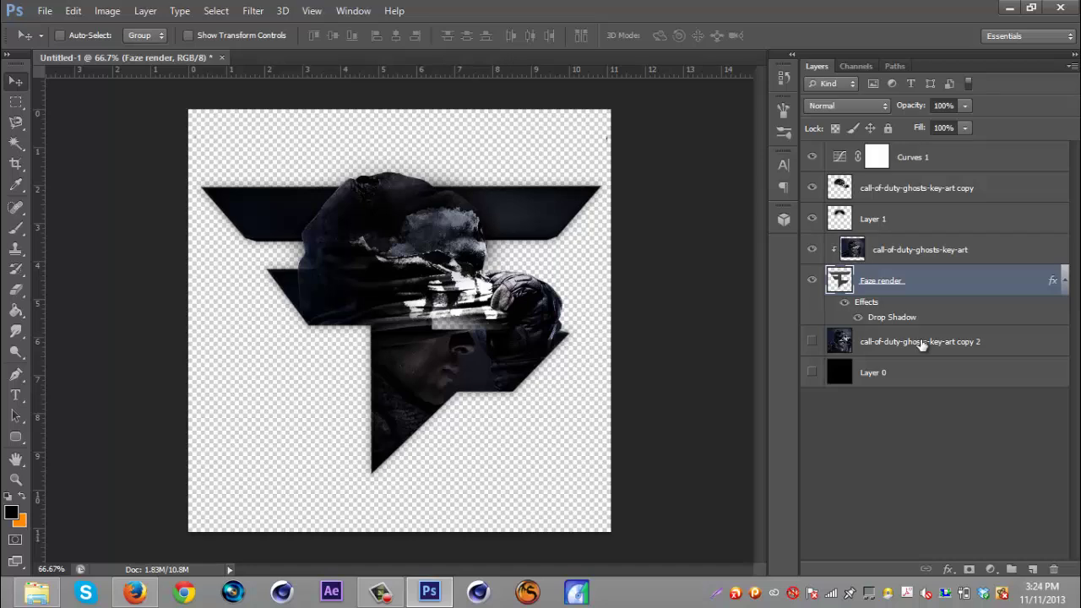
left_click_drag(812, 341, 814, 381)
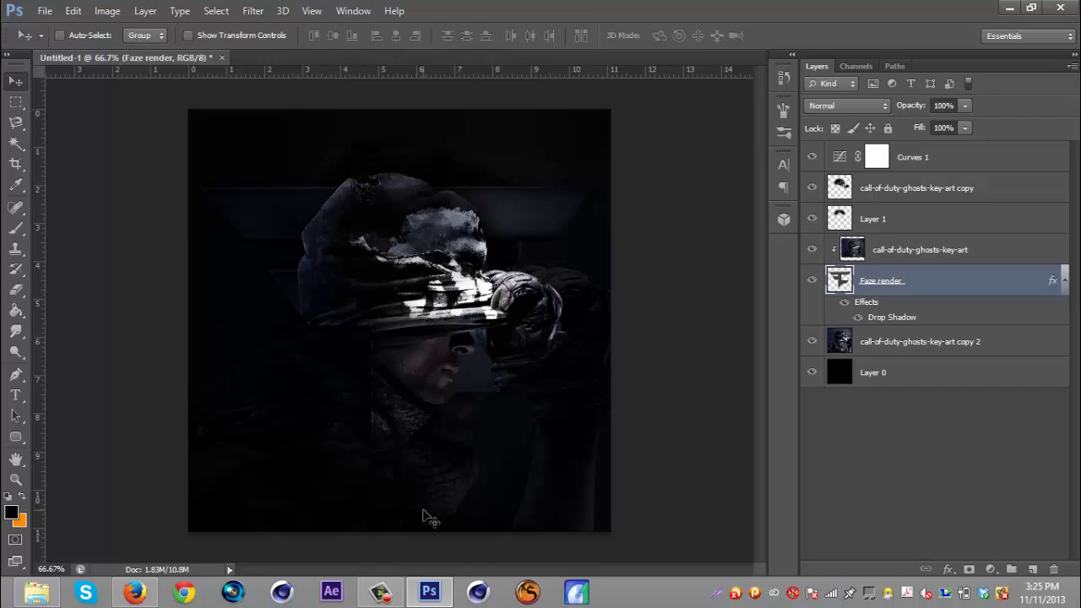
left_click(380, 591)
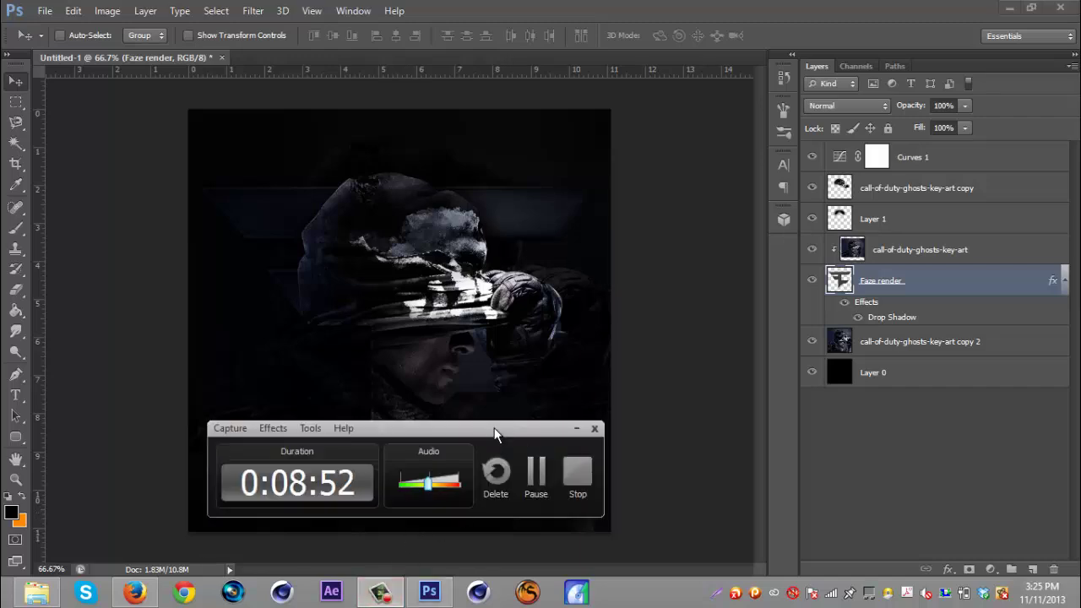